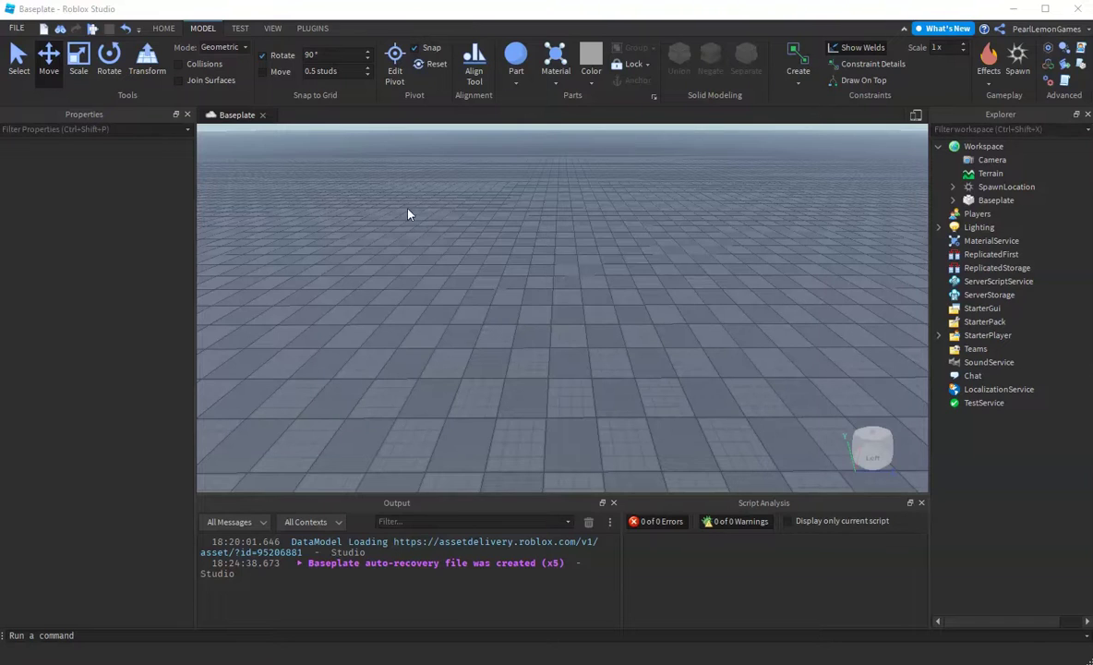
# - Insert a block part onto the baseplate
pyautogui.click(516, 83)
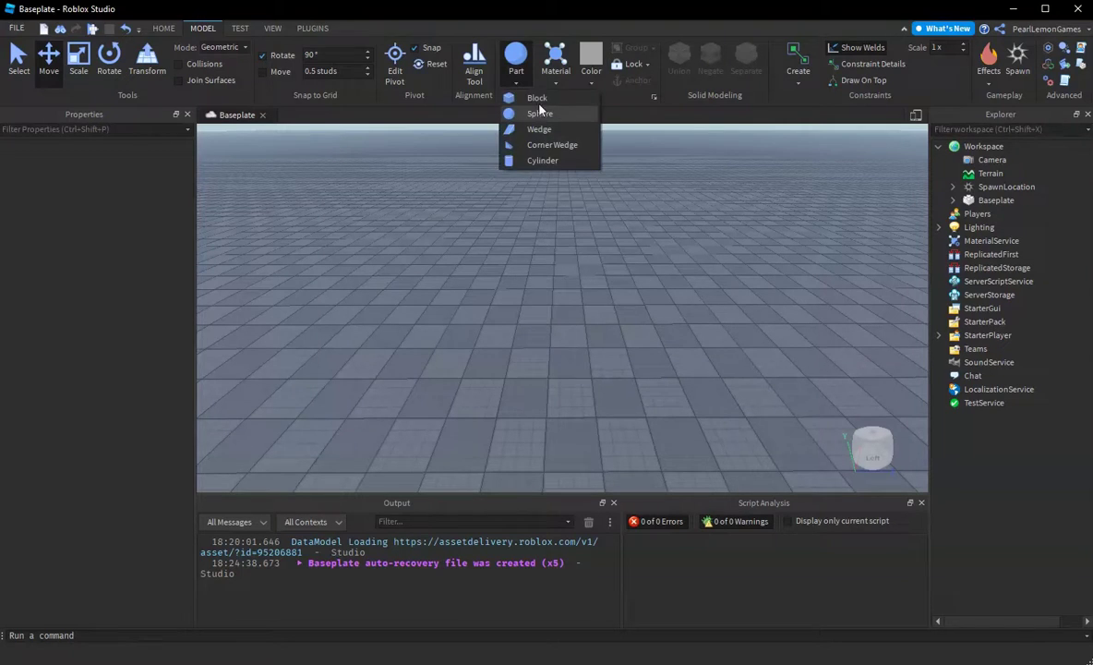
pyautogui.click(537, 100)
pyautogui.moveTo(544, 240); pyautogui.dragTo(562, 254, button='right')
pyautogui.scroll(3, 561, 254)
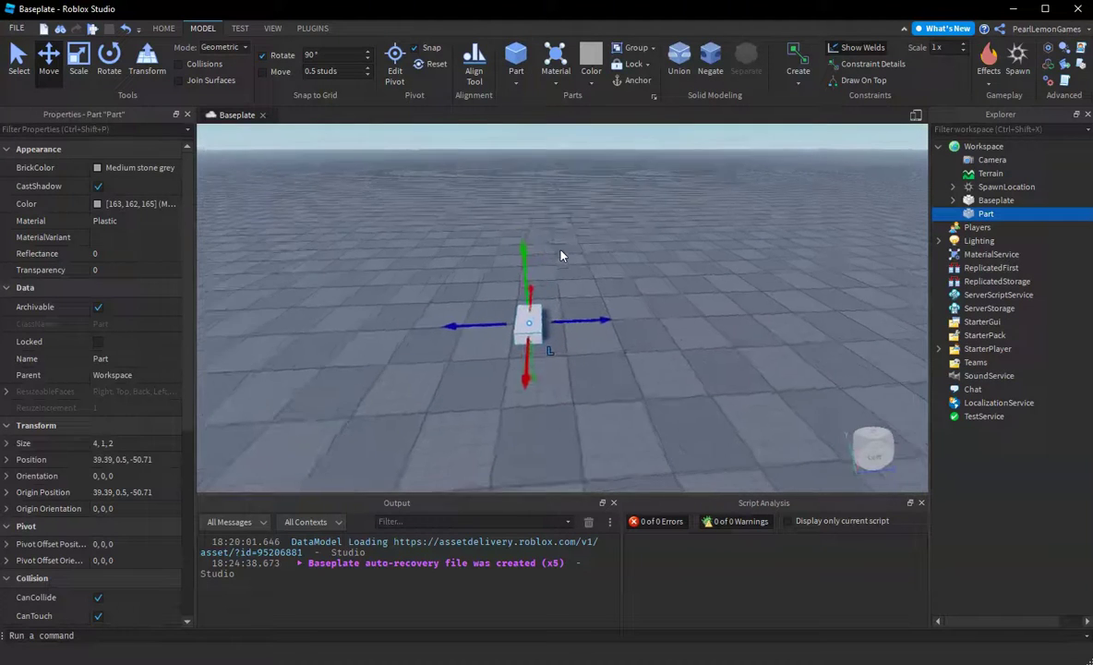
# - Stretch the block along Z to about 7.8 studs with the Scale tool and undo the last resize
pyautogui.click(79, 59)
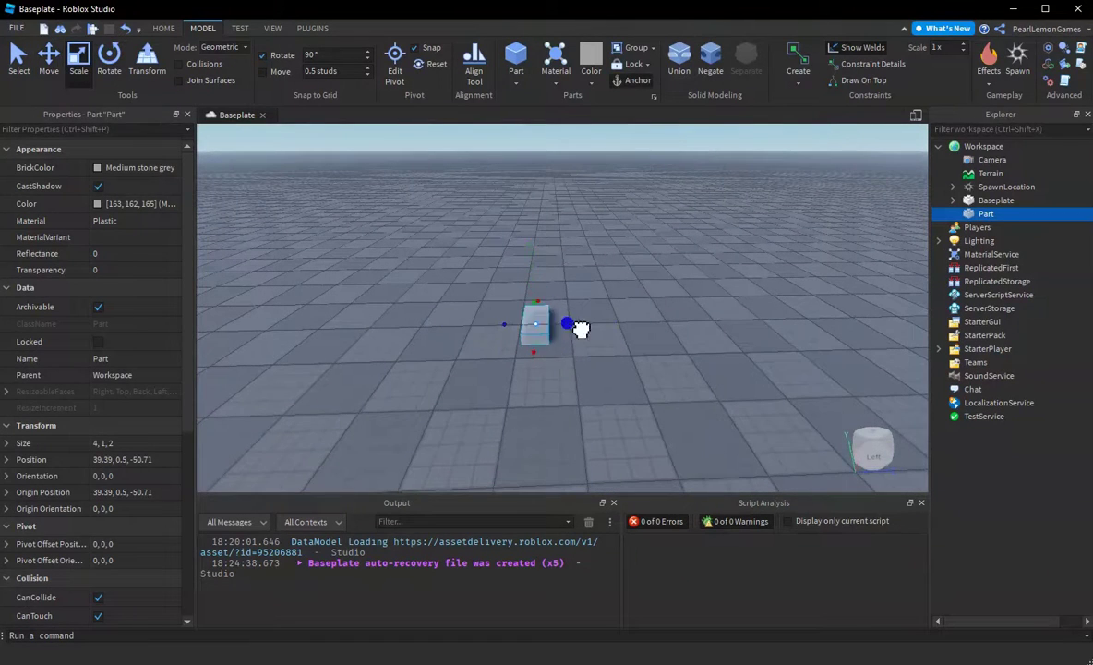
pyautogui.moveTo(580, 332)
pyautogui.mouseDown()
pyautogui.moveTo(747, 356)
pyautogui.moveTo(630, 322)
pyautogui.moveTo(564, 321)
pyautogui.mouseUp()
pyautogui.moveTo(494, 299); pyautogui.dragTo(490, 278)
pyautogui.hotkey('ctrl', 'z')
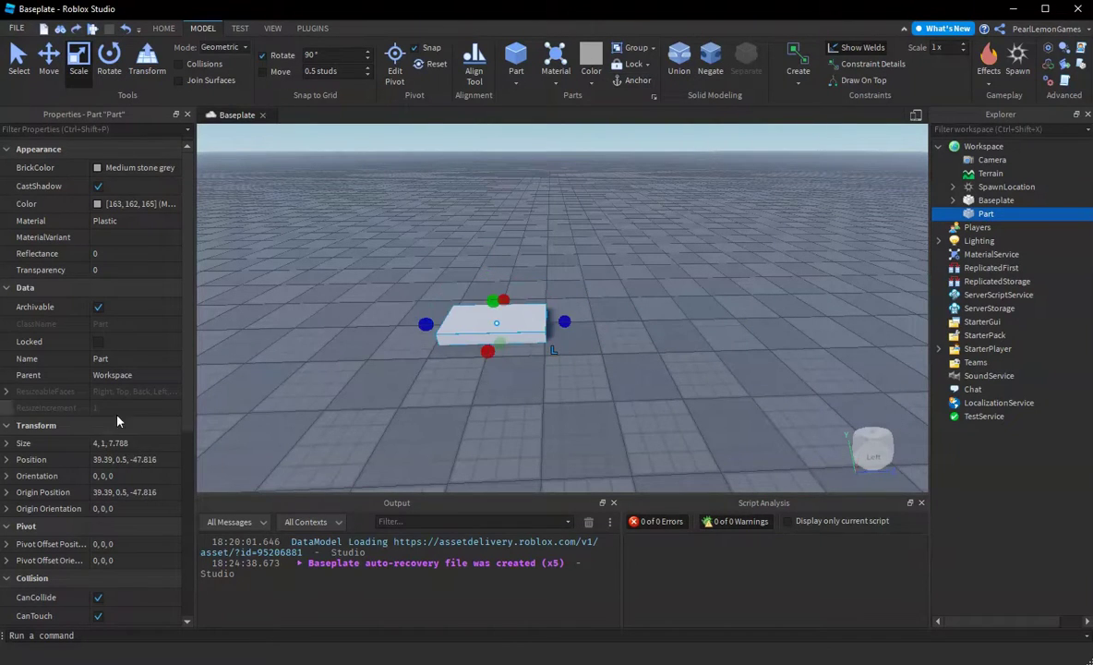
# - Set both the Z size and the Y size of the block to 4
pyautogui.click(7, 443)
pyautogui.click(116, 492)
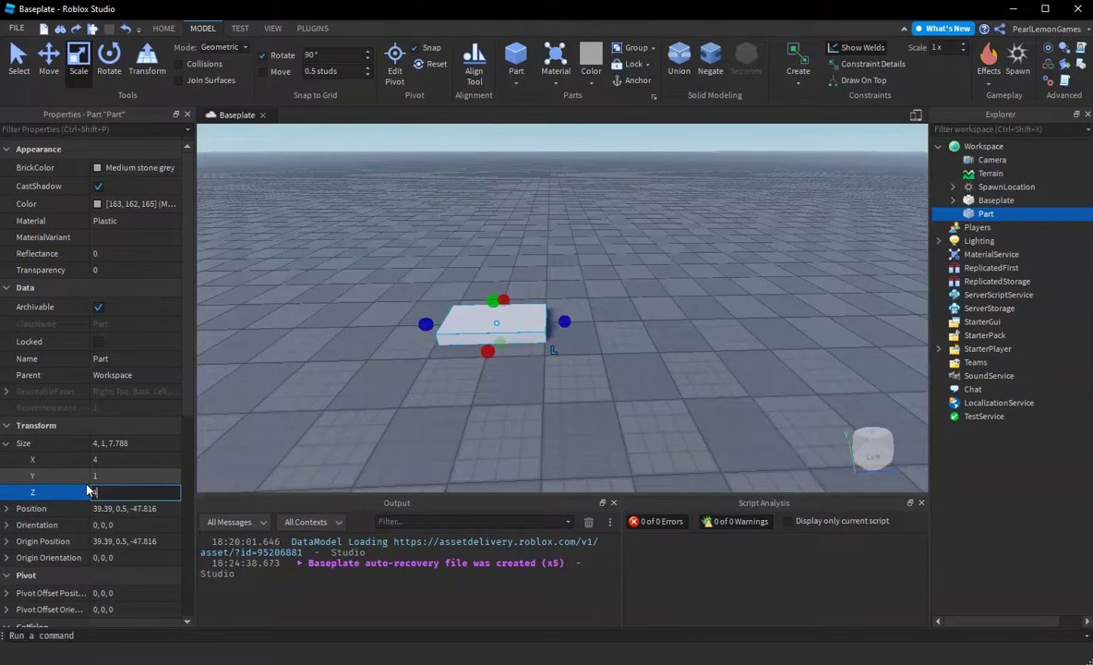
pyautogui.write('4')
pyautogui.press('Return')
pyautogui.click(124, 476)
pyautogui.write('4')
pyautogui.press('Return')
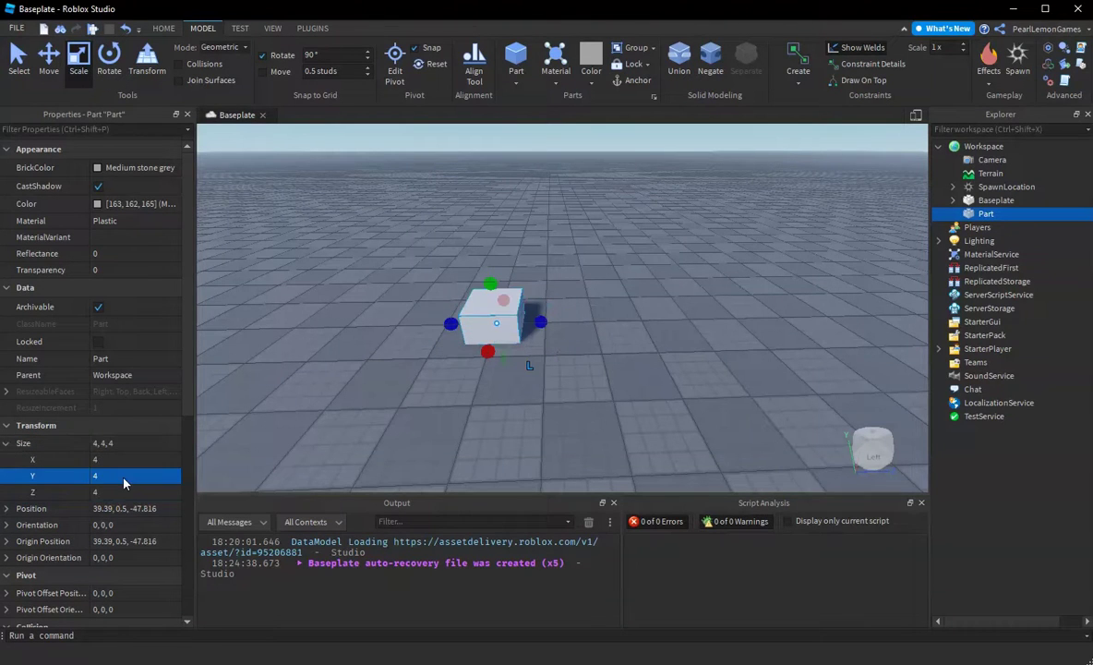
# - Reposition the cube so it sits on top of the baseplate at about 39.7, 2, -48.9
pyautogui.moveTo(481, 316); pyautogui.dragTo(468, 327)
pyautogui.moveTo(639, 342); pyautogui.dragTo(625, 323, button='right')
pyautogui.scroll(-1, 625, 324)
# - Set the X size of the cube to 10 and deselect it
pyautogui.click(126, 477)
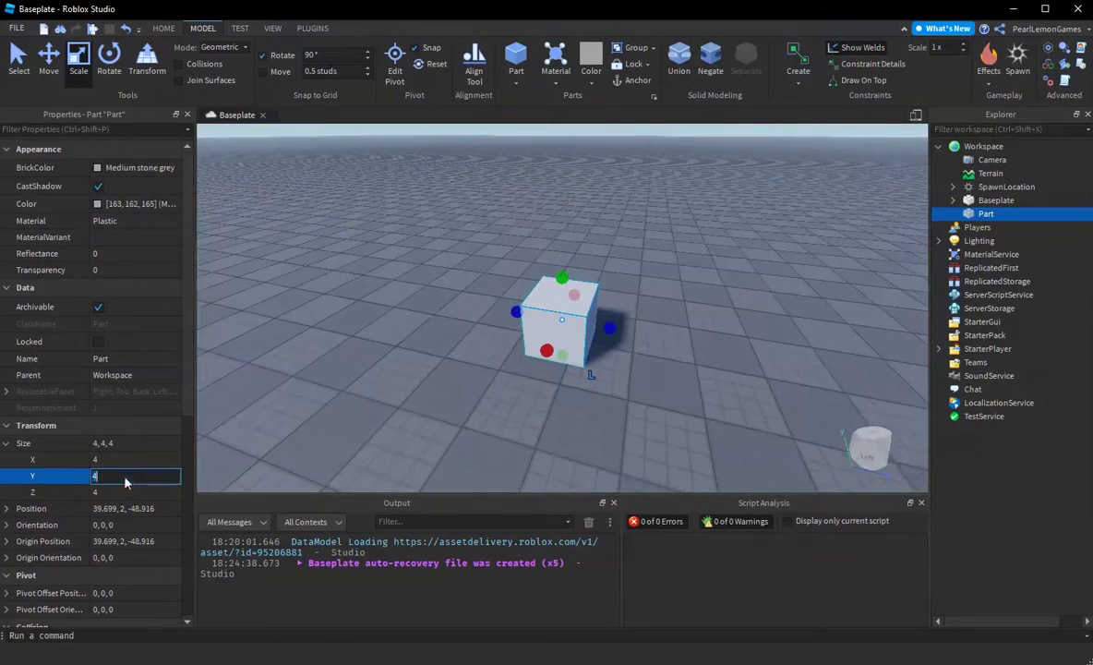
pyautogui.click(103, 461)
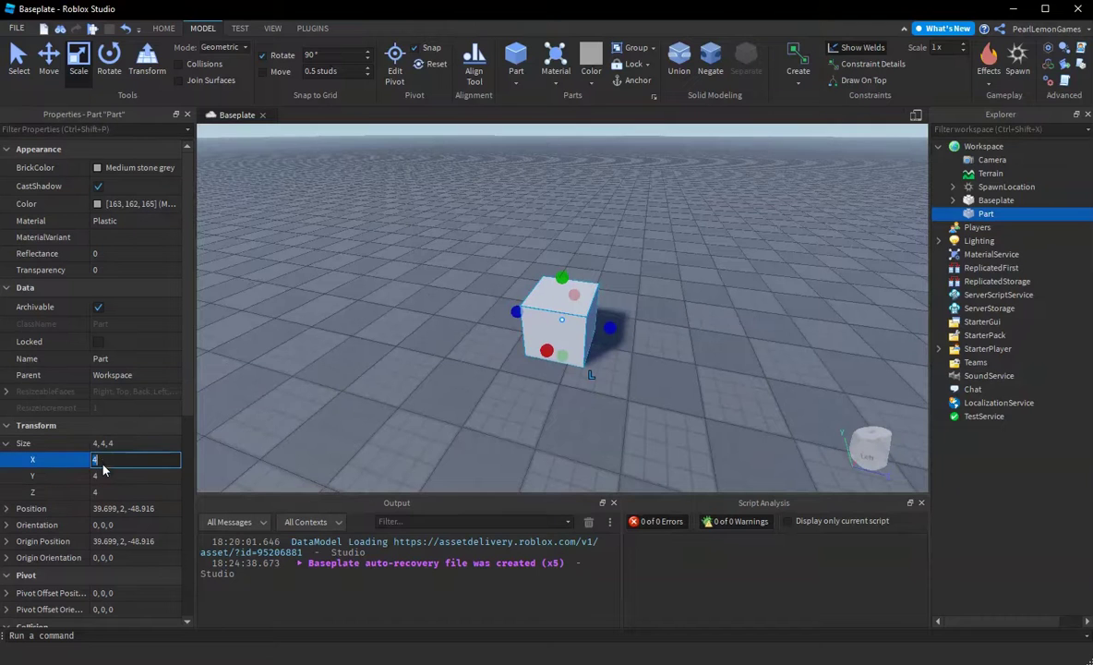
pyautogui.write('10')
pyautogui.press('Return')
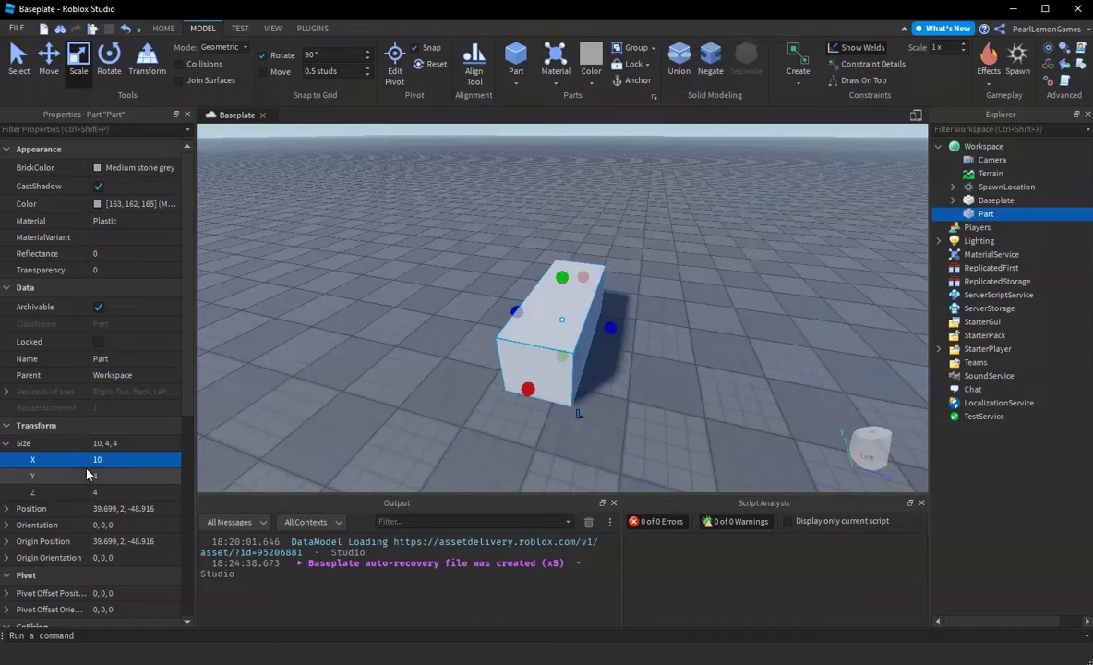
pyautogui.moveTo(790, 335); pyautogui.dragTo(765, 344, button='right')
pyautogui.click(766, 342)
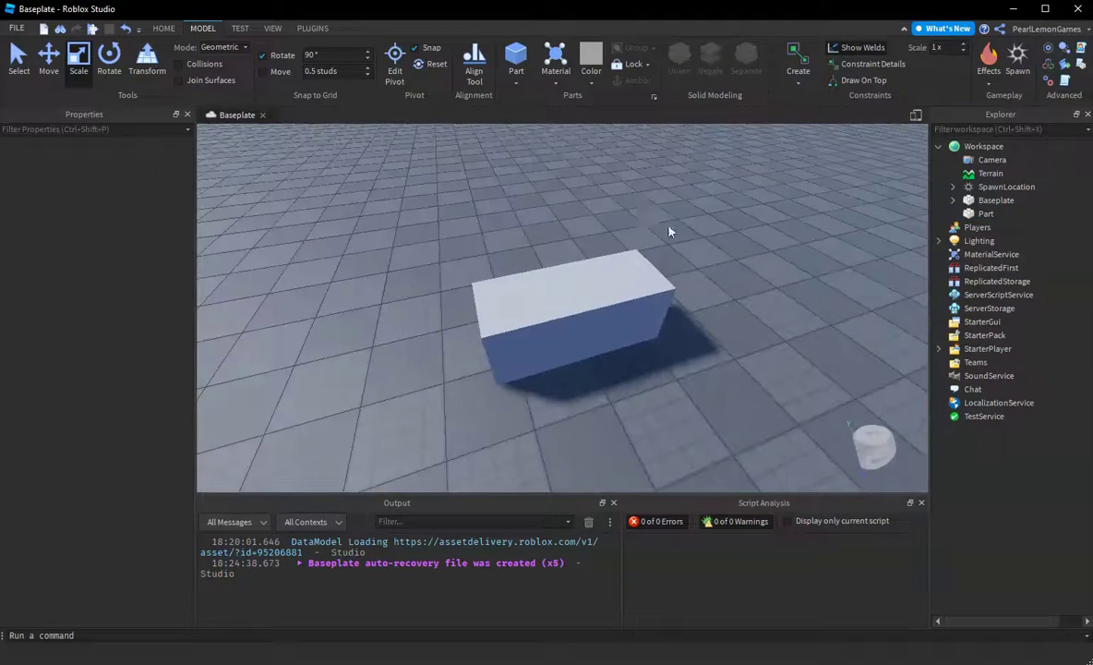
# - Duplicate the long block and move the copy about 3 studs along the positive Z axis
pyautogui.click(573, 317)
pyautogui.moveTo(688, 344); pyautogui.dragTo(688, 344, button='right')
pyautogui.click(48, 59)
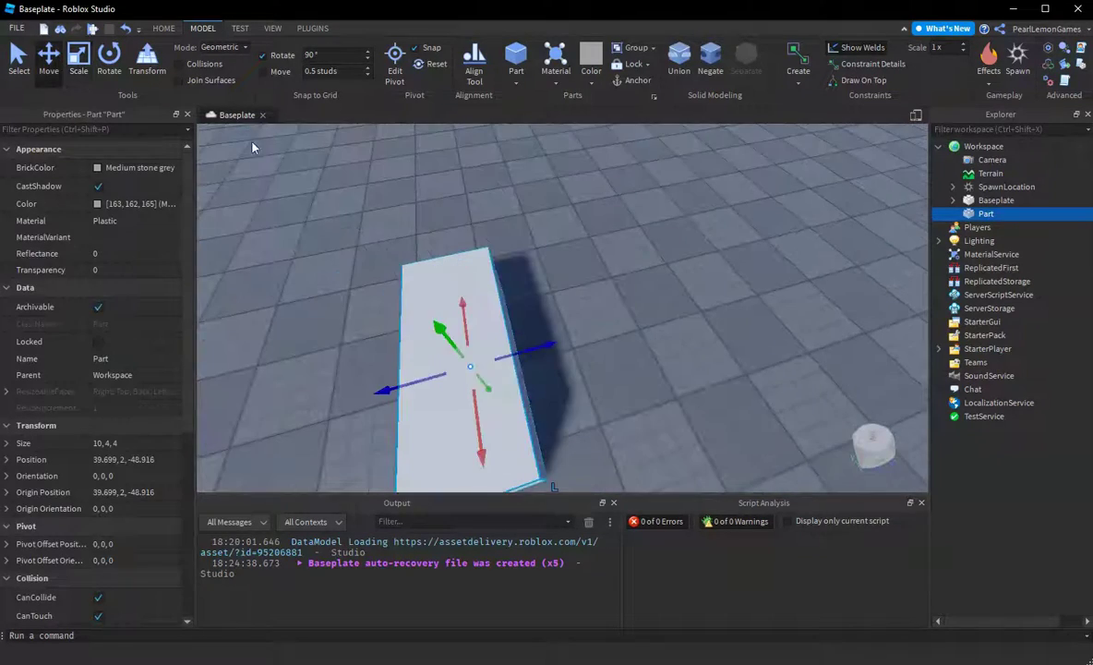
pyautogui.moveTo(541, 287); pyautogui.dragTo(540, 288, button='right')
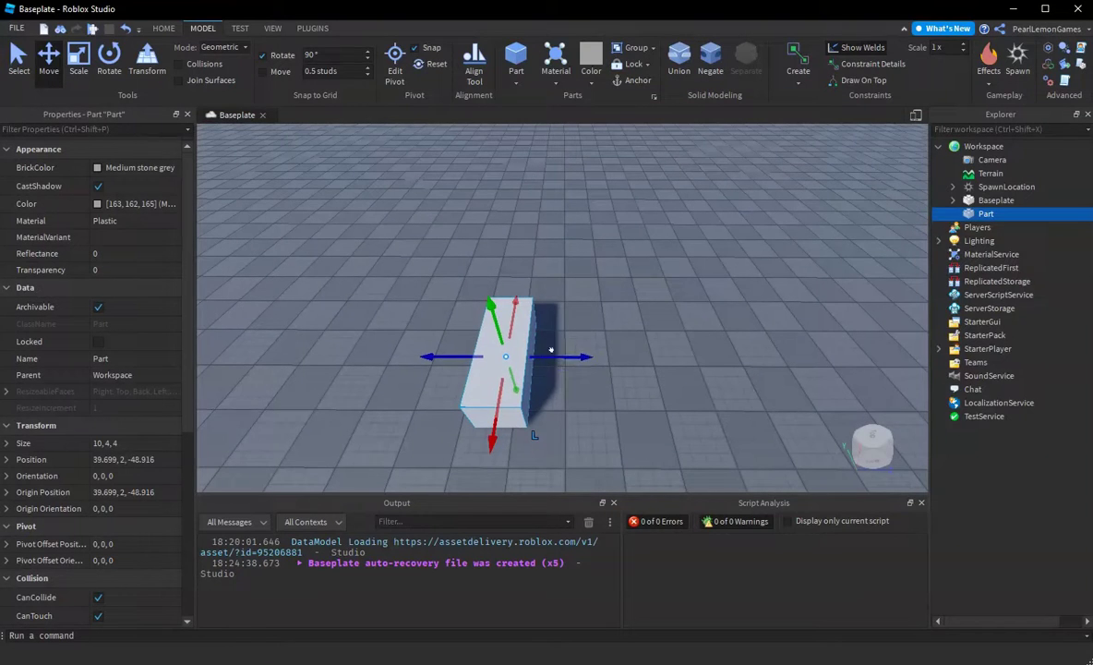
pyautogui.hotkey('ctrl', 'd')
pyautogui.moveTo(560, 355); pyautogui.dragTo(611, 360)
# - Change the shape of the duplicated block to Cylinder
pyautogui.scroll(-6, 116, 404)
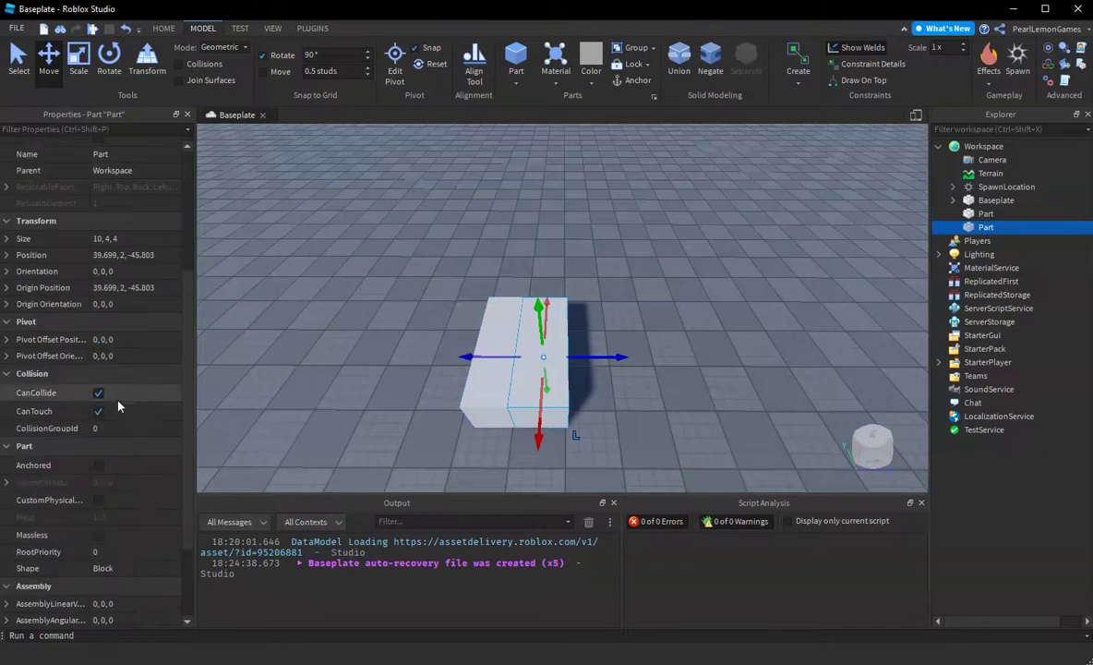
pyautogui.click(118, 453)
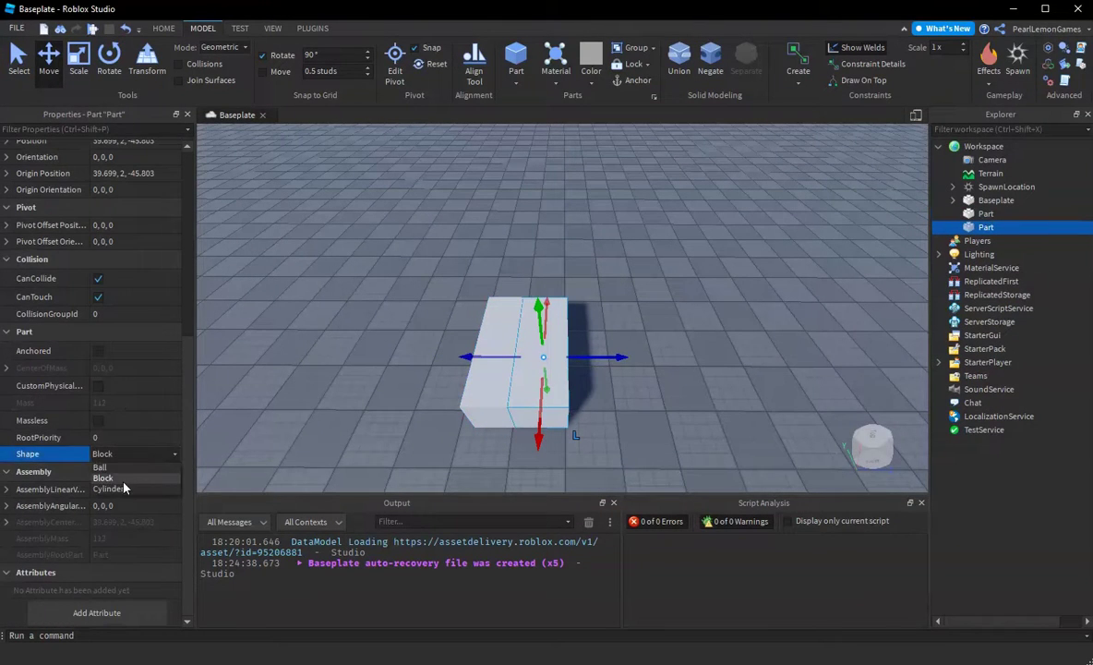
pyautogui.click(125, 489)
# - Give both the block and the cylinder the Wood material and the Medium brown color
pyautogui.moveTo(690, 410)
pyautogui.mouseDown(button='right')
pyautogui.moveTo(677, 395)
pyautogui.moveTo(693, 412)
pyautogui.mouseUp(button='right')
pyautogui.keyDown('ctrl'); pyautogui.click(657, 370); pyautogui.keyUp('ctrl')
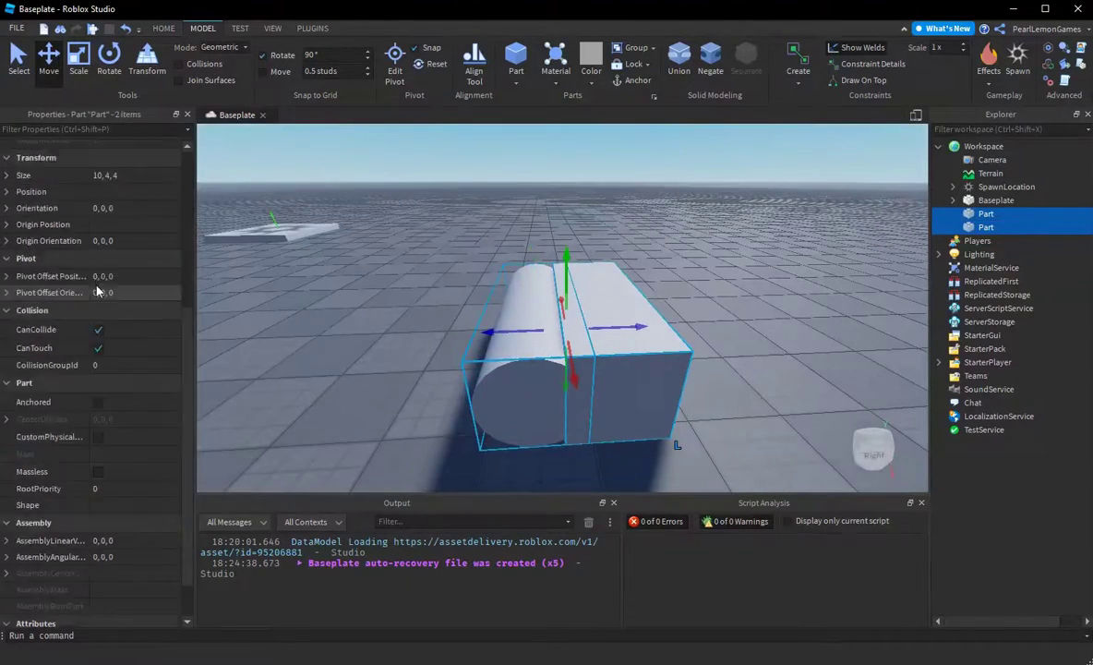
pyautogui.click(109, 221)
pyautogui.click(111, 221)
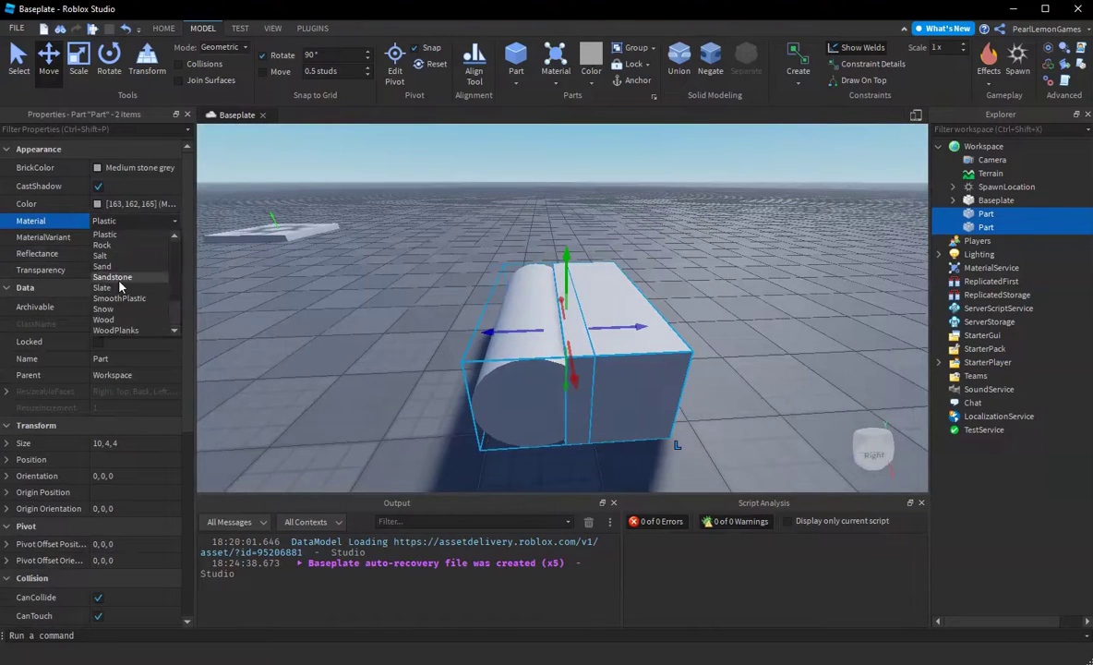
pyautogui.click(109, 320)
pyautogui.click(98, 167)
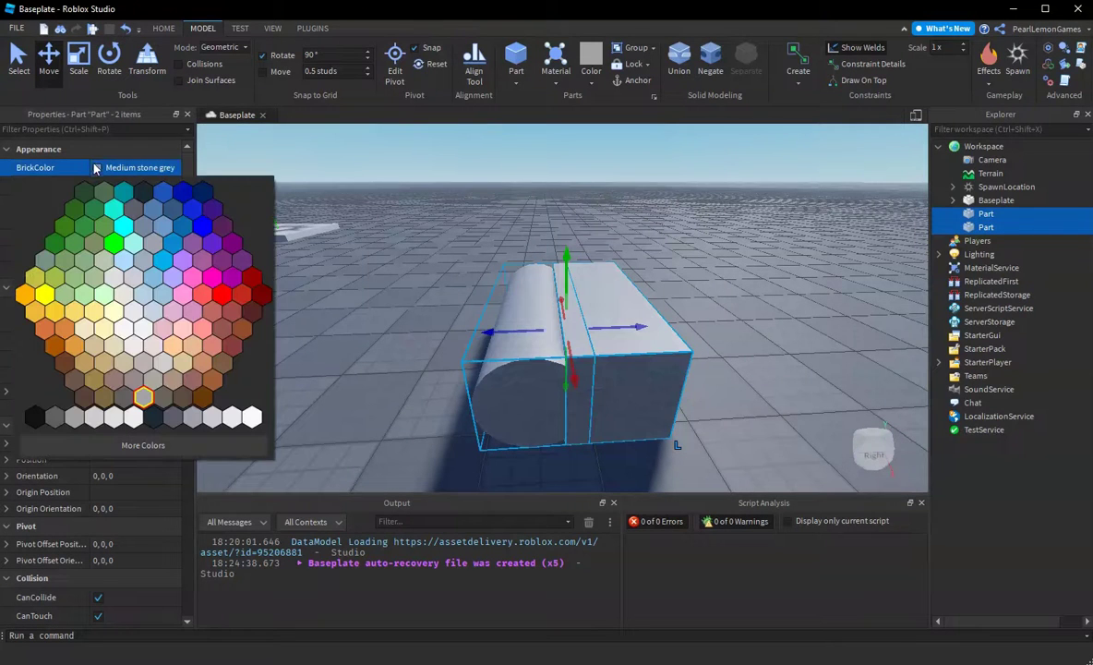
pyautogui.click(81, 398)
pyautogui.click(373, 319)
pyautogui.press('a')
pyautogui.moveTo(397, 313); pyautogui.dragTo(398, 313, button='right')
# - Move the cylinder along Z to about -46.92 so it overlaps the block and rounds its side, then deselect it
pyautogui.click(600, 317)
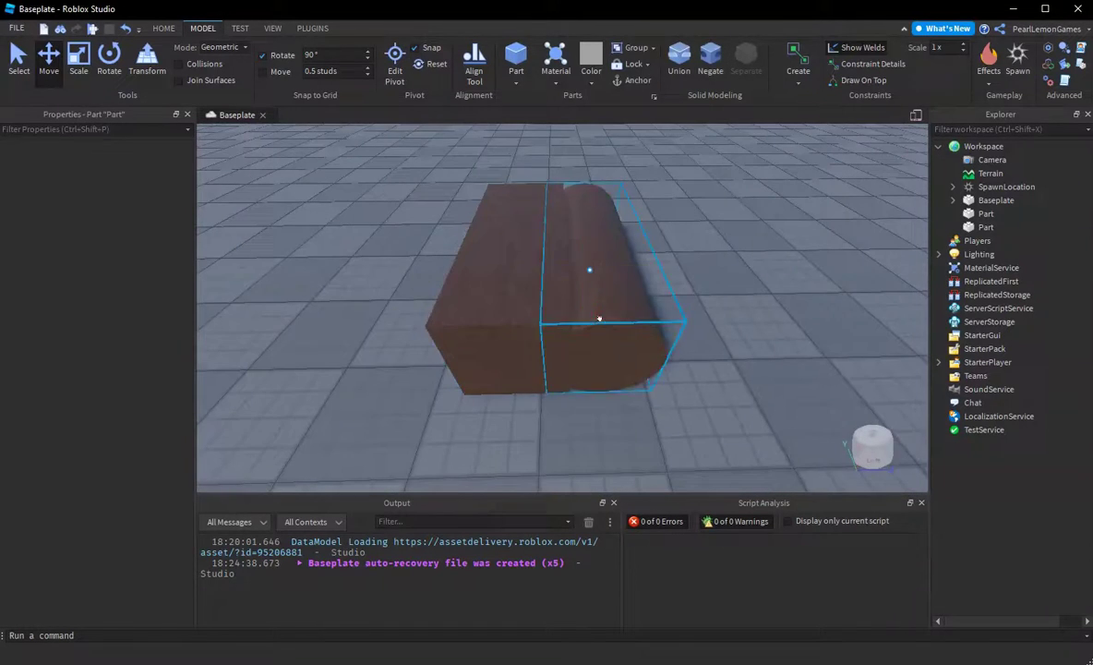
pyautogui.moveTo(769, 359); pyautogui.dragTo(767, 361, button='right')
pyautogui.moveTo(464, 281)
pyautogui.mouseDown()
pyautogui.moveTo(440, 285)
pyautogui.moveTo(449, 277)
pyautogui.moveTo(472, 285)
pyautogui.mouseUp()
pyautogui.scroll(5, 605, 302)
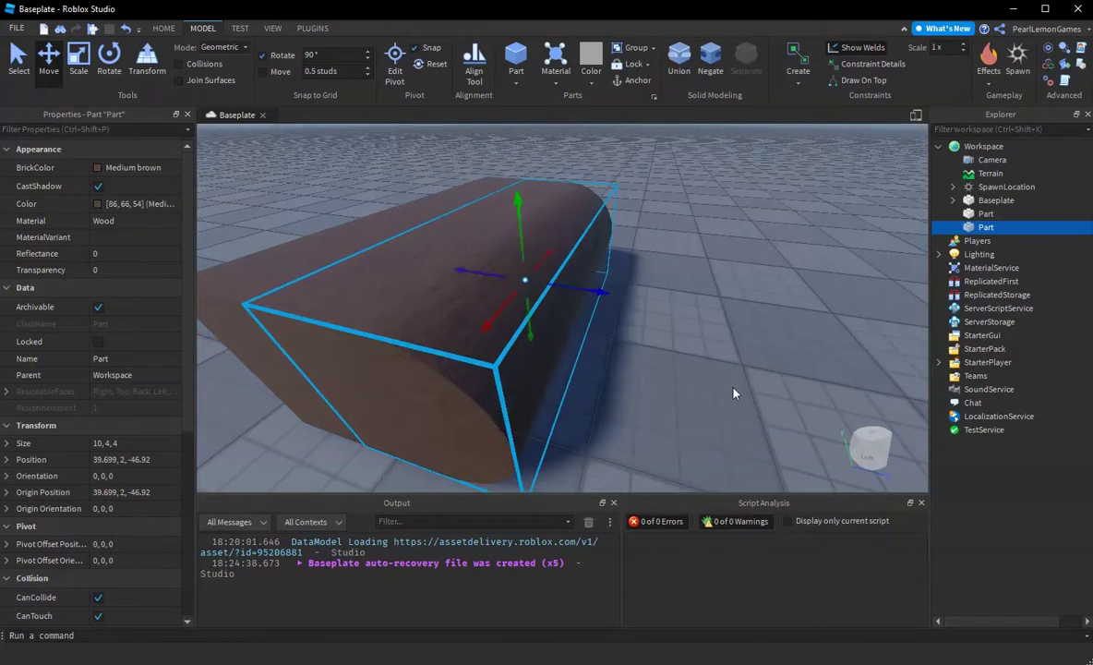
pyautogui.click(735, 393)
pyautogui.moveTo(735, 392); pyautogui.dragTo(688, 374, button='right')
# - Duplicate the cylinder and move the copy along Z to round the block's opposite side
pyautogui.click(552, 338)
pyautogui.hotkey('ctrl', 'd')
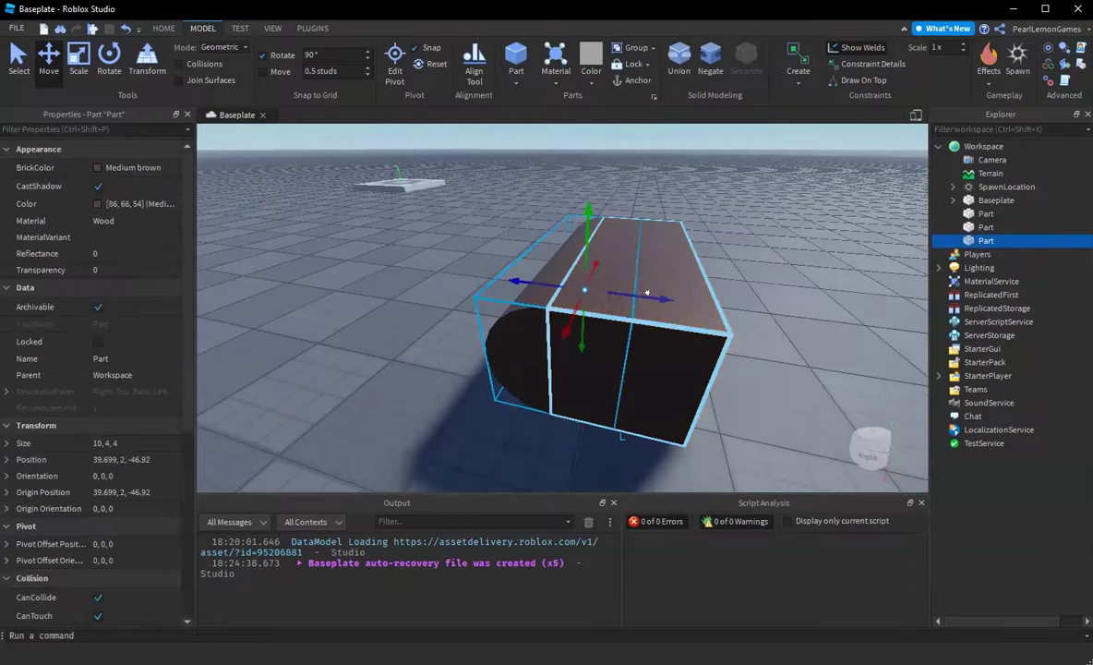
pyautogui.moveTo(665, 307); pyautogui.dragTo(759, 313)
pyautogui.moveTo(759, 330); pyautogui.dragTo(736, 388, button='right')
pyautogui.click(761, 334)
pyautogui.scroll(-5, 759, 334)
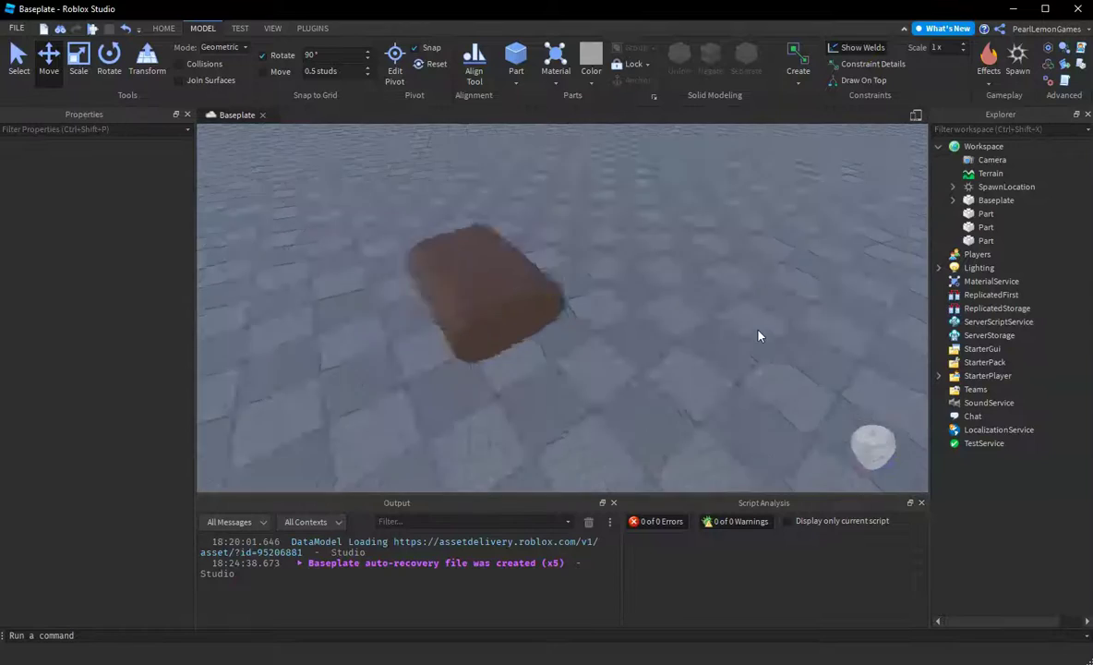
# - Select the block and both cylinders and combine them with Union
pyautogui.press('a')
pyautogui.moveTo(346, 222); pyautogui.dragTo(678, 439)
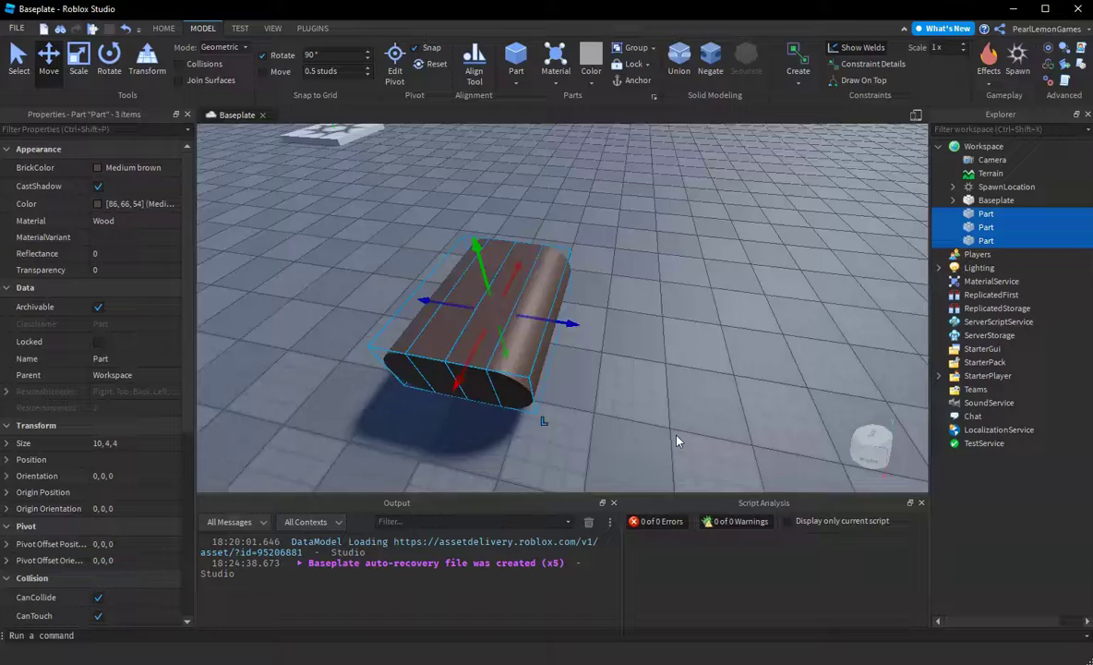
pyautogui.moveTo(678, 439); pyautogui.dragTo(523, 317, button='right')
pyautogui.click(684, 74)
# - Move the union across the baseplate to about 38.3, 2, -42.0
pyautogui.moveTo(489, 352); pyautogui.dragTo(504, 268)
pyautogui.moveTo(684, 340); pyautogui.dragTo(684, 342, button='right')
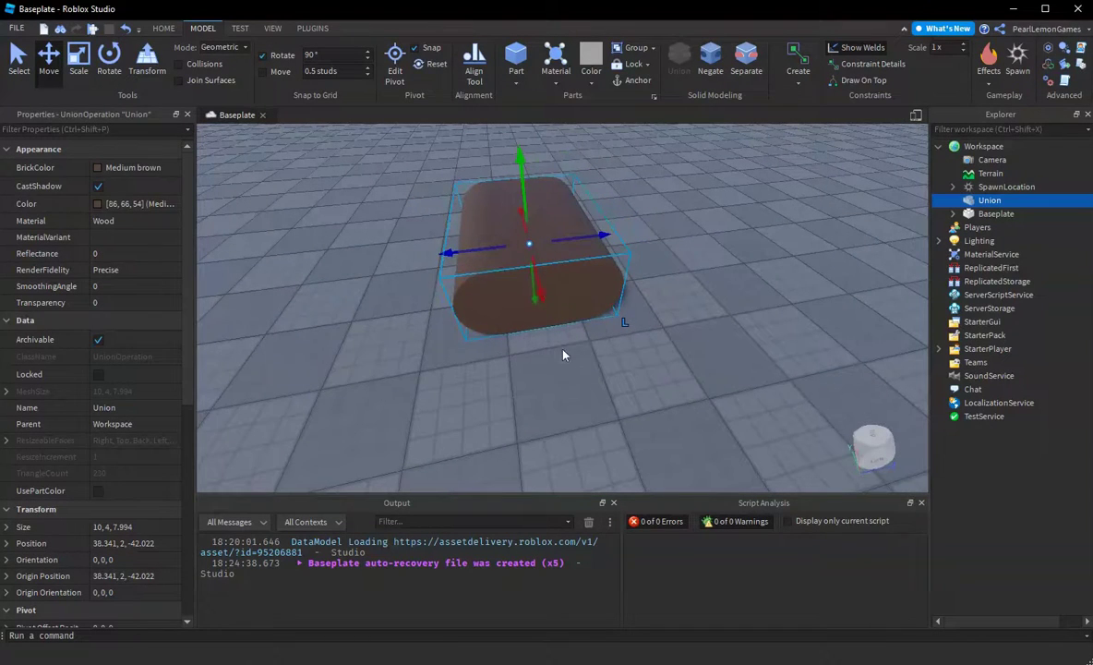
pyautogui.moveTo(598, 379); pyautogui.dragTo(625, 378, button='right')
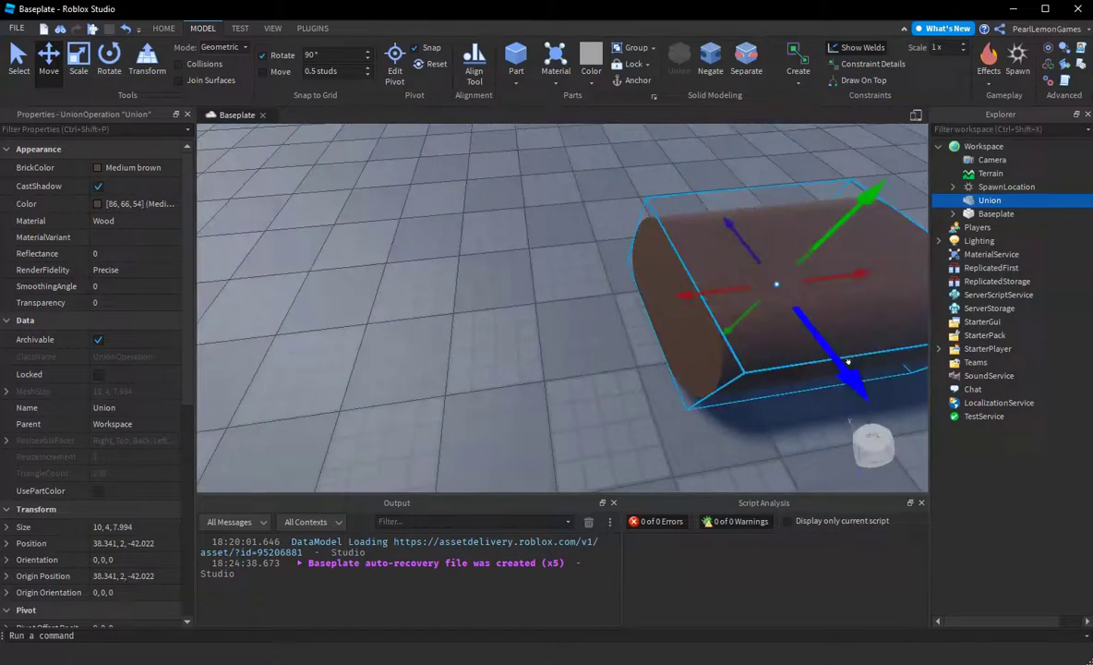
pyautogui.moveTo(861, 379); pyautogui.dragTo(861, 380, button='right')
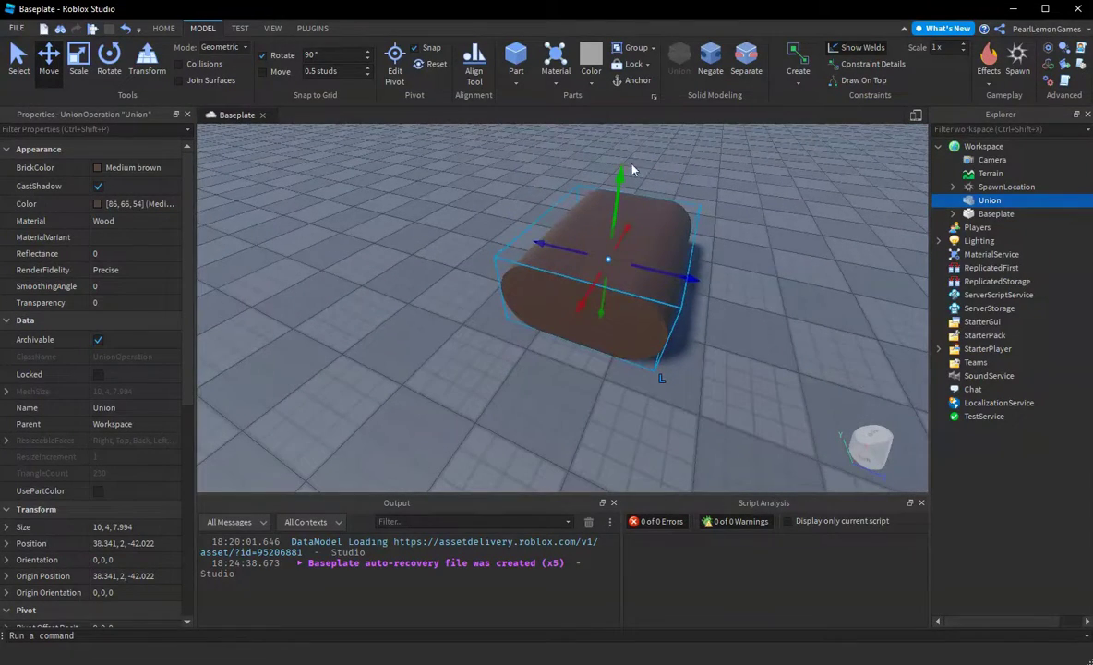
# - Insert a sphere and place it at one corner of the union's end, at about 33.3, 2, -44.0
pyautogui.click(549, 367)
pyautogui.click(514, 81)
pyautogui.click(532, 111)
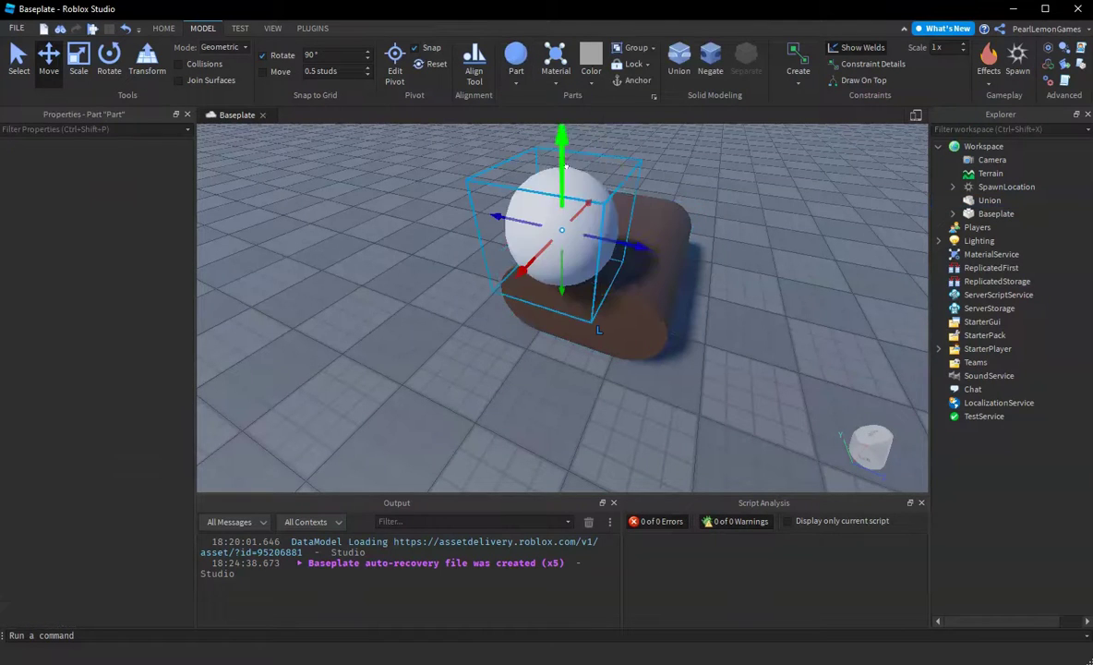
pyautogui.moveTo(561, 237); pyautogui.dragTo(513, 319)
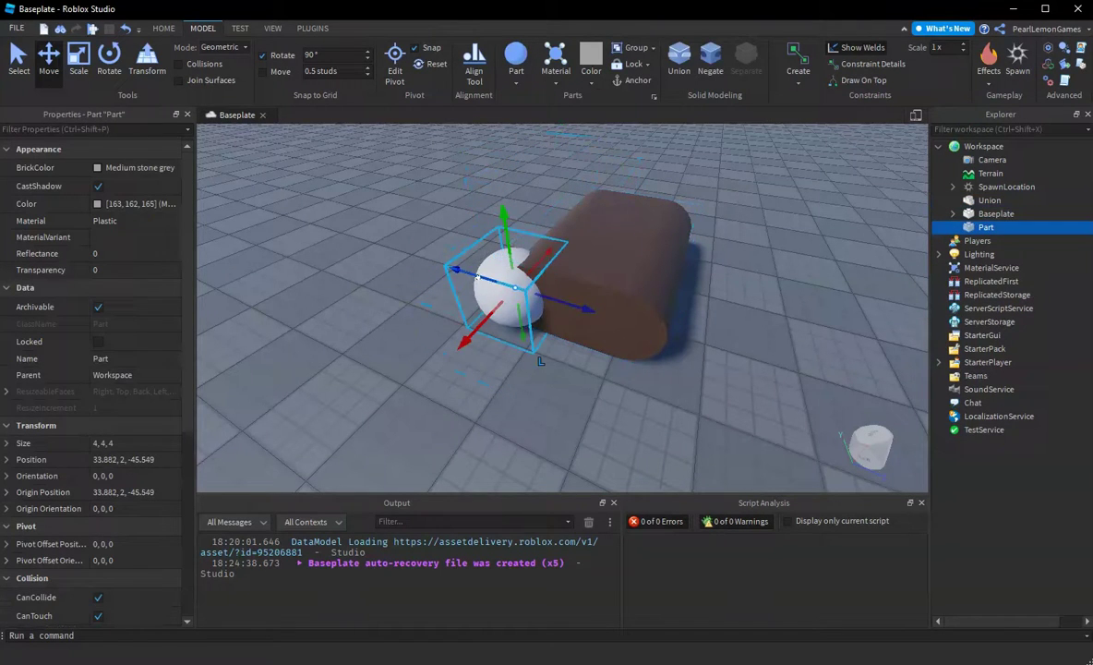
pyautogui.moveTo(541, 361)
pyautogui.mouseDown()
pyautogui.moveTo(481, 342)
pyautogui.moveTo(532, 360)
pyautogui.mouseUp()
pyautogui.press('f')
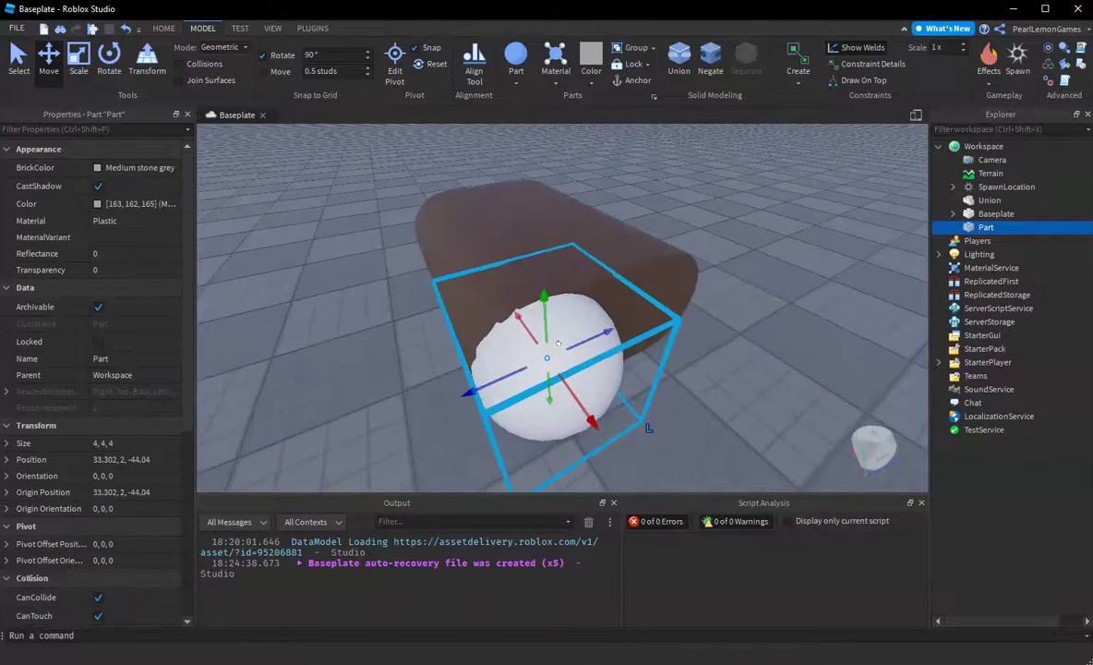
pyautogui.moveTo(557, 343)
pyautogui.mouseDown(button='right')
pyautogui.moveTo(527, 327)
pyautogui.moveTo(559, 344)
pyautogui.mouseUp(button='right')
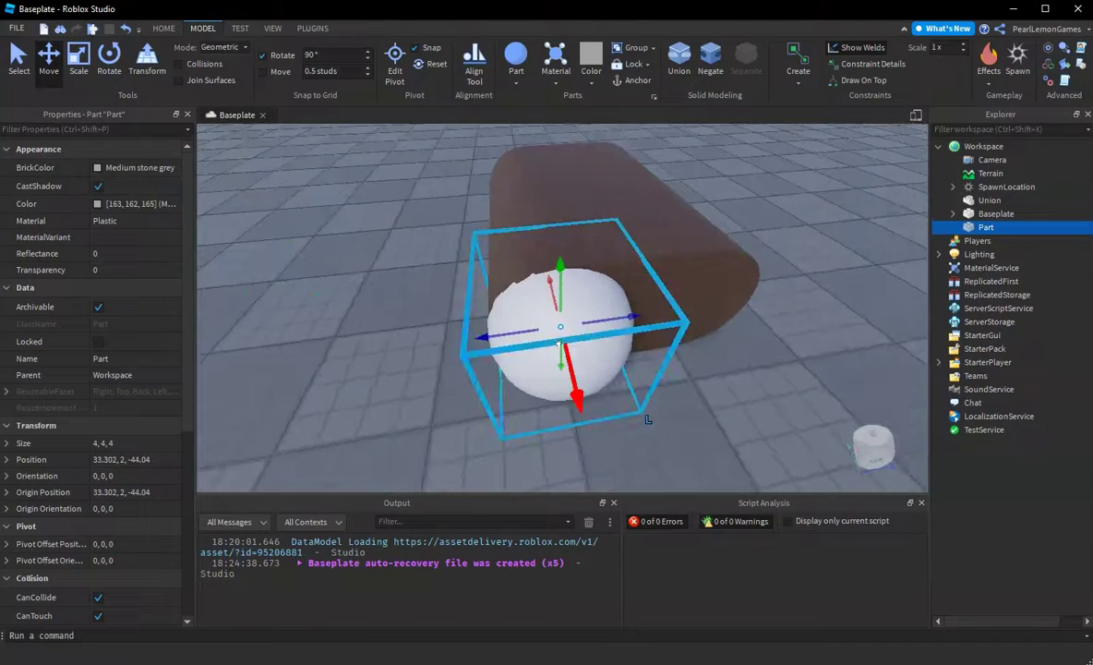
# - Give the sphere the Snow material and the Medium brown color
pyautogui.click(124, 221)
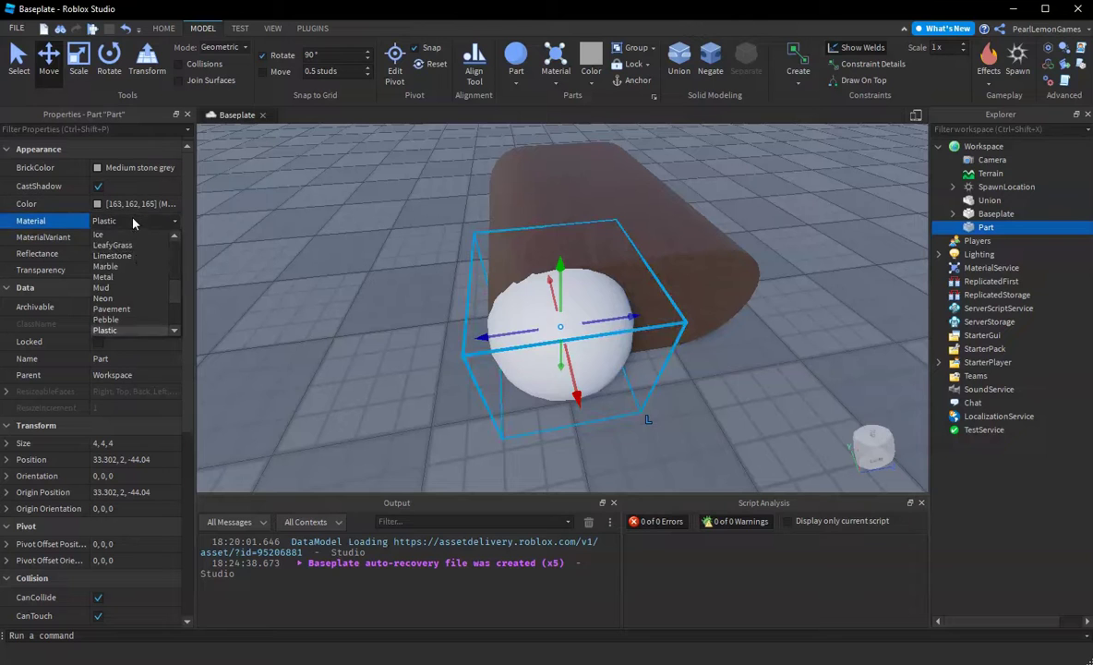
pyautogui.click(123, 320)
pyautogui.click(130, 168)
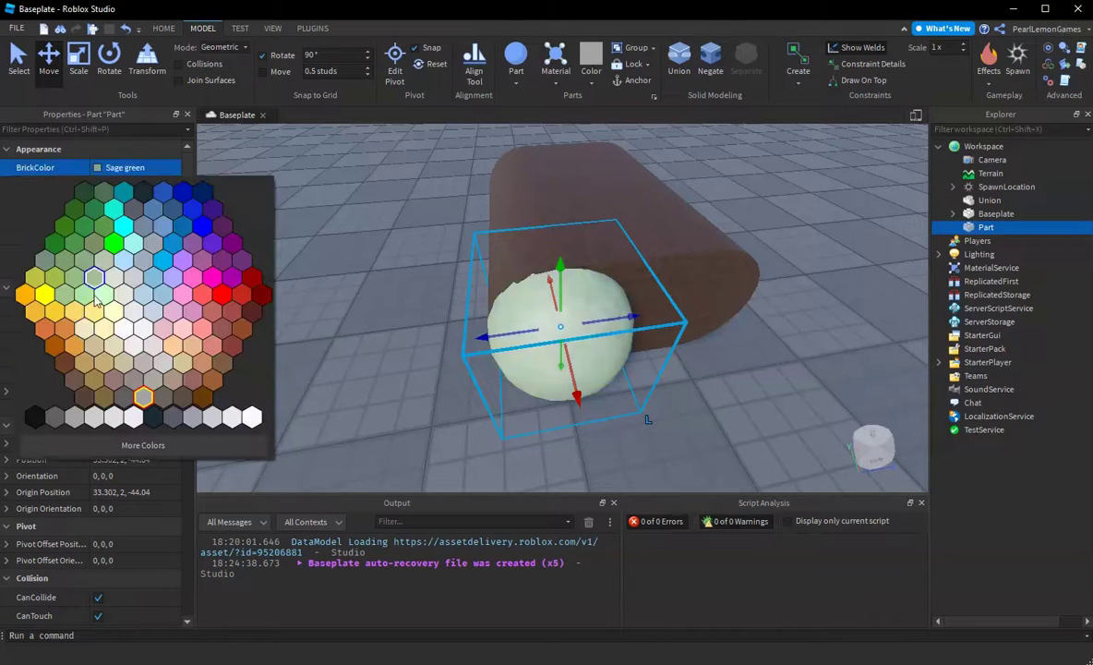
pyautogui.click(83, 391)
# - Duplicate the brown sphere and move the copy along Z to about -39.97, at the other corner of the union's end
pyautogui.moveTo(746, 316); pyautogui.dragTo(735, 307, button='right')
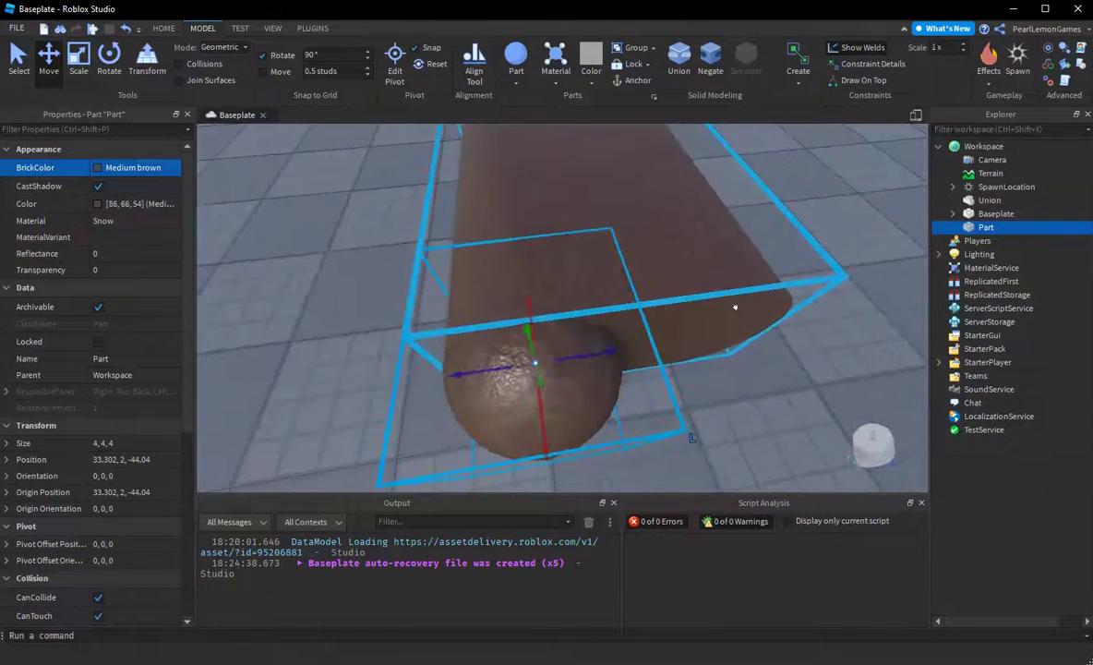
pyautogui.hotkey('ctrl', 'd')
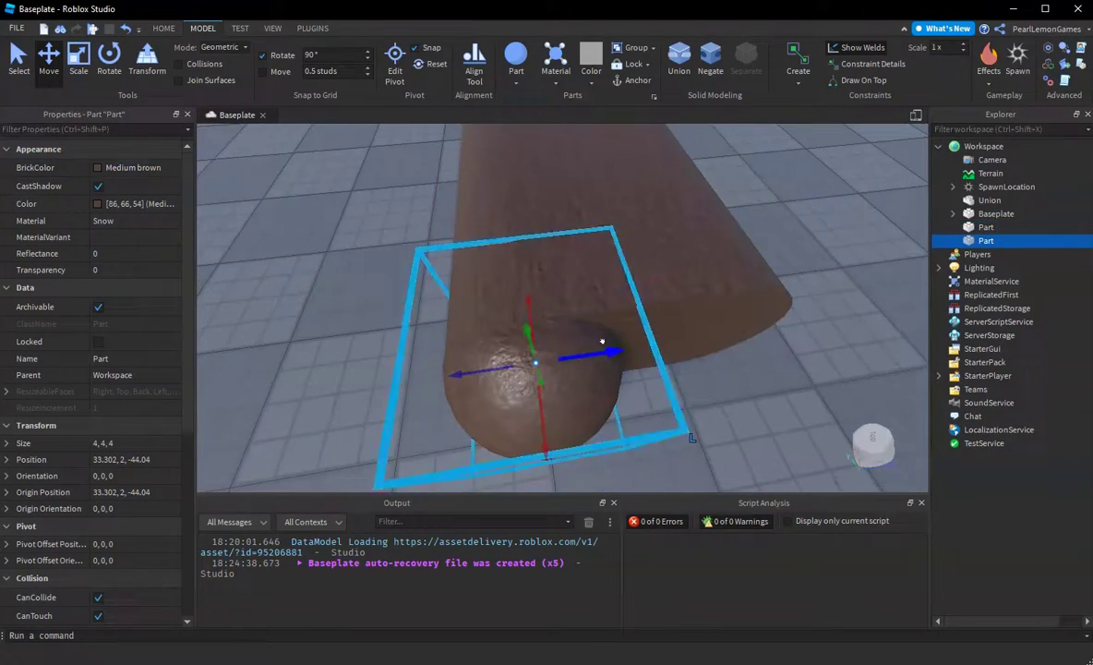
pyautogui.press('d')
pyautogui.moveTo(604, 343); pyautogui.dragTo(546, 347)
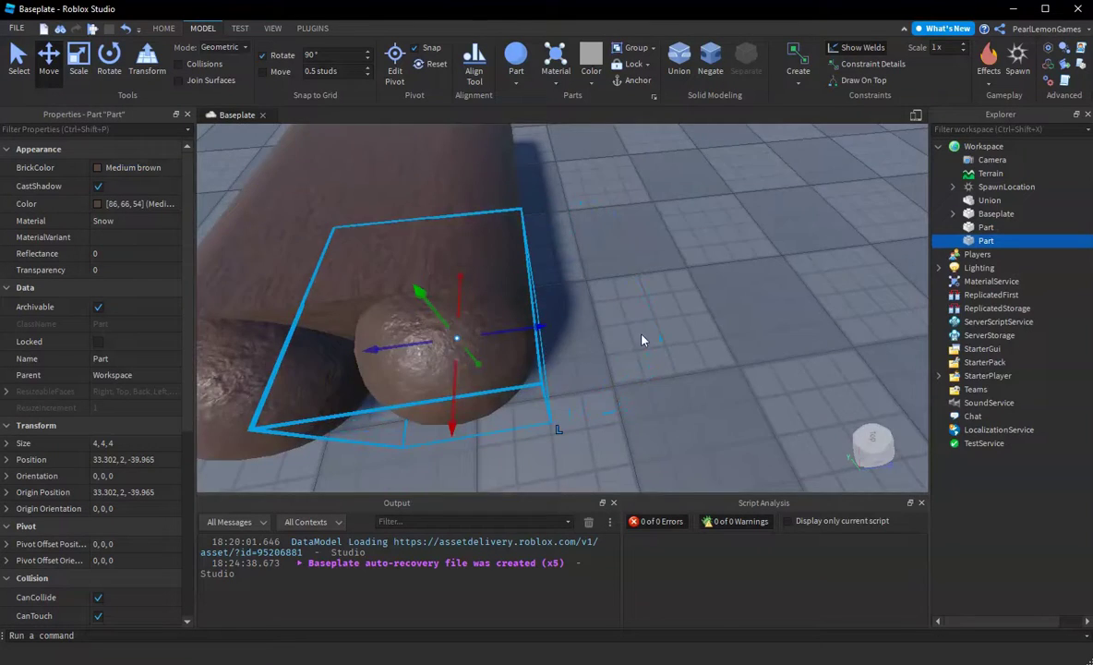
pyautogui.moveTo(637, 334); pyautogui.dragTo(605, 262, button='right')
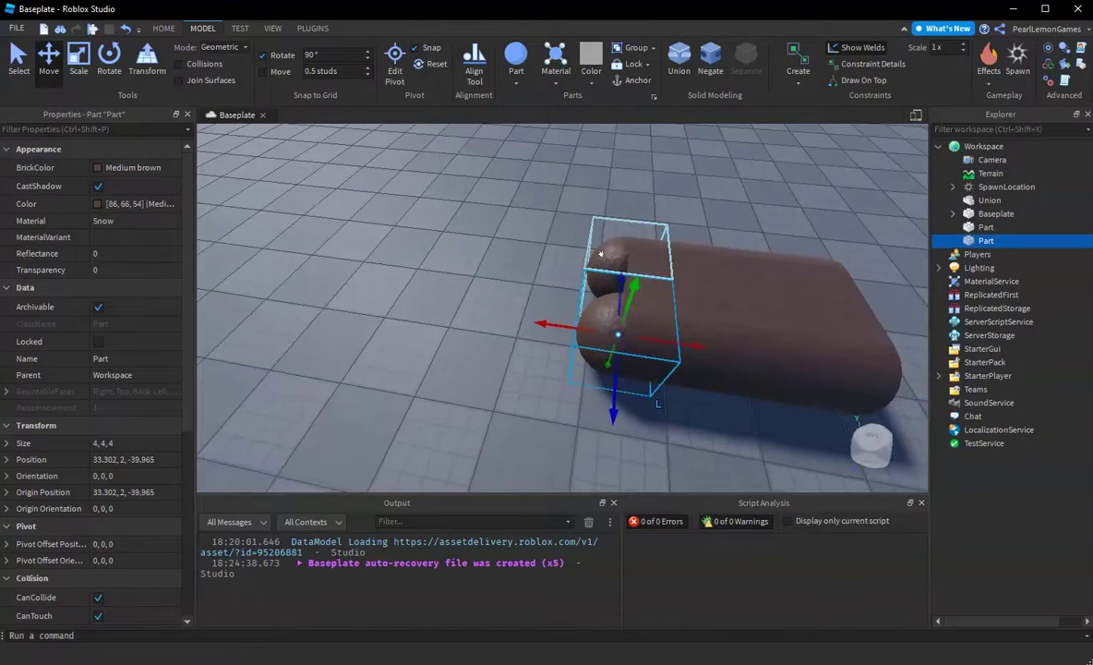
# - Duplicate both end spheres and move the copies along X to the opposite end of the union
pyautogui.keyDown('ctrl'); pyautogui.click(648, 265); pyautogui.keyUp('ctrl')
pyautogui.hotkey('ctrl', 'd')
pyautogui.press('d')
pyautogui.moveTo(694, 309); pyautogui.dragTo(733, 340)
pyautogui.click(788, 300)
pyautogui.press('d')
pyautogui.press('d')
pyautogui.moveTo(784, 302); pyautogui.dragTo(784, 302, button='right')
pyautogui.press('a')
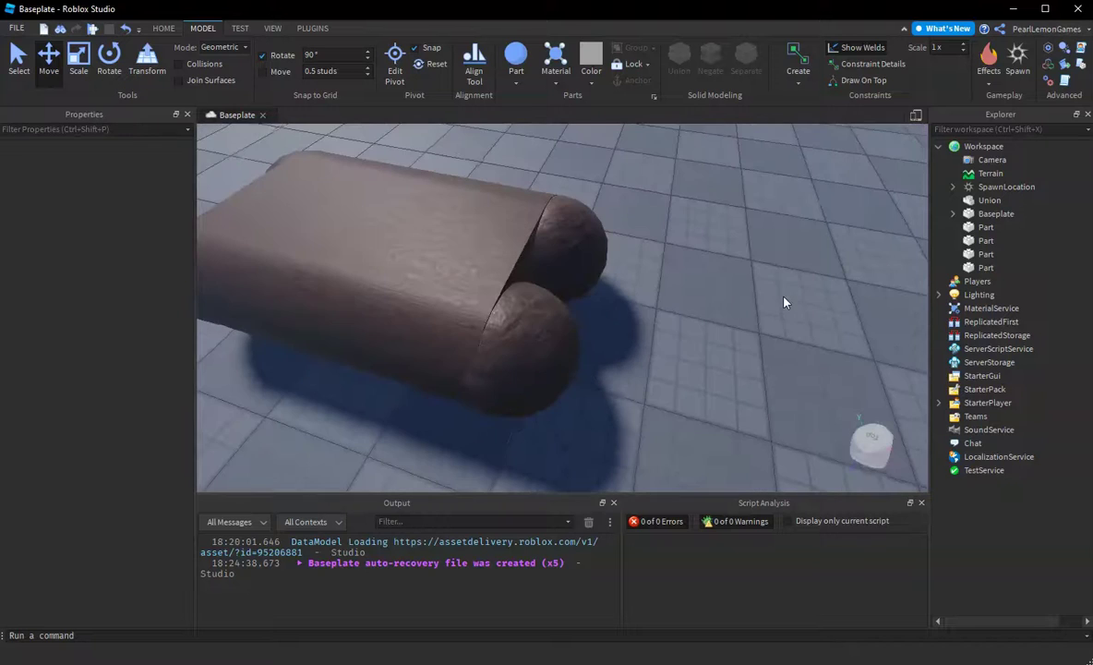
# - Adjust the two copied spheres together along X so they round off the corners of the union's end
pyautogui.click(539, 348)
pyautogui.keyDown('shift'); pyautogui.click(596, 240); pyautogui.keyUp('shift')
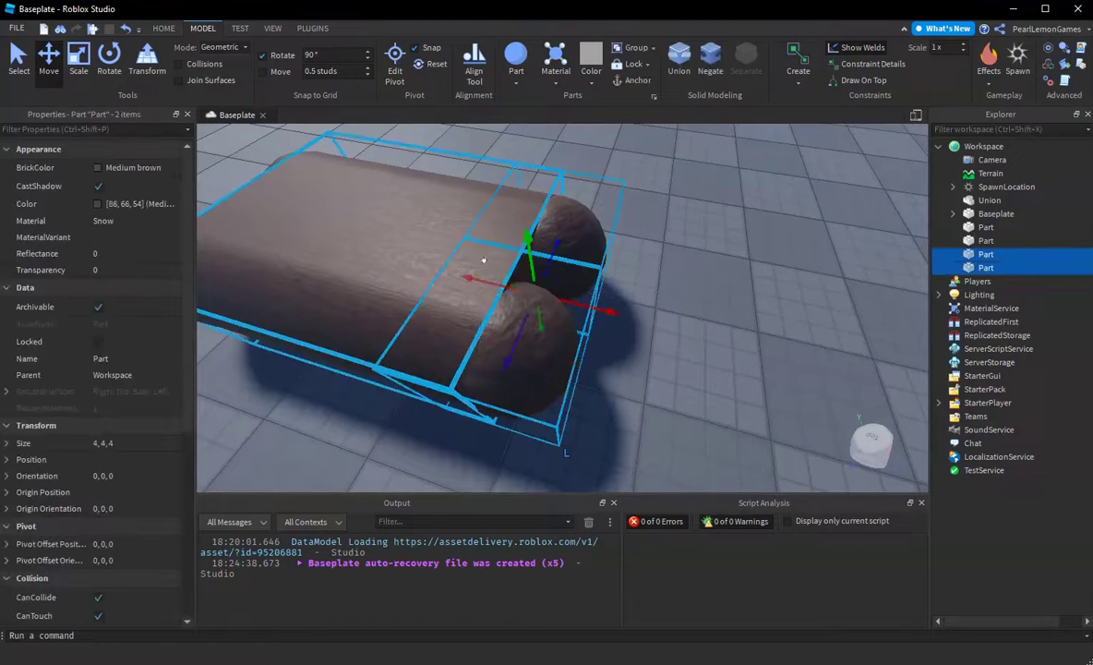
pyautogui.moveTo(502, 291); pyautogui.dragTo(498, 292)
pyautogui.moveTo(648, 338); pyautogui.dragTo(666, 303, button='right')
pyautogui.click(636, 325)
pyautogui.click(665, 306)
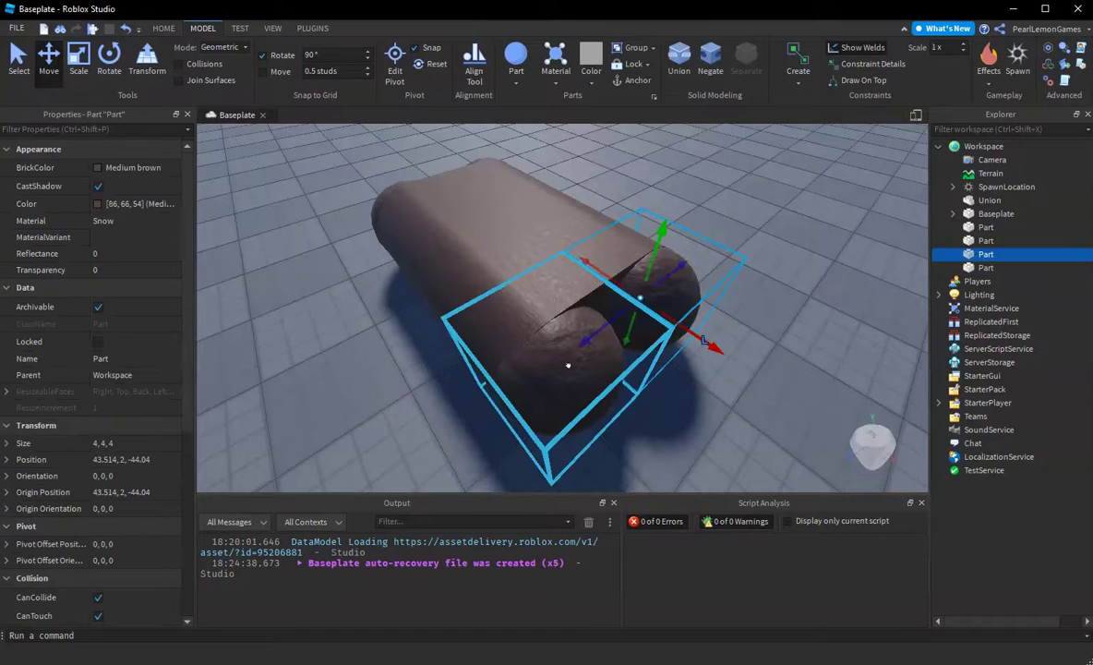
pyautogui.keyDown('shift'); pyautogui.click(569, 366); pyautogui.keyUp('shift')
pyautogui.moveTo(655, 363); pyautogui.dragTo(677, 383)
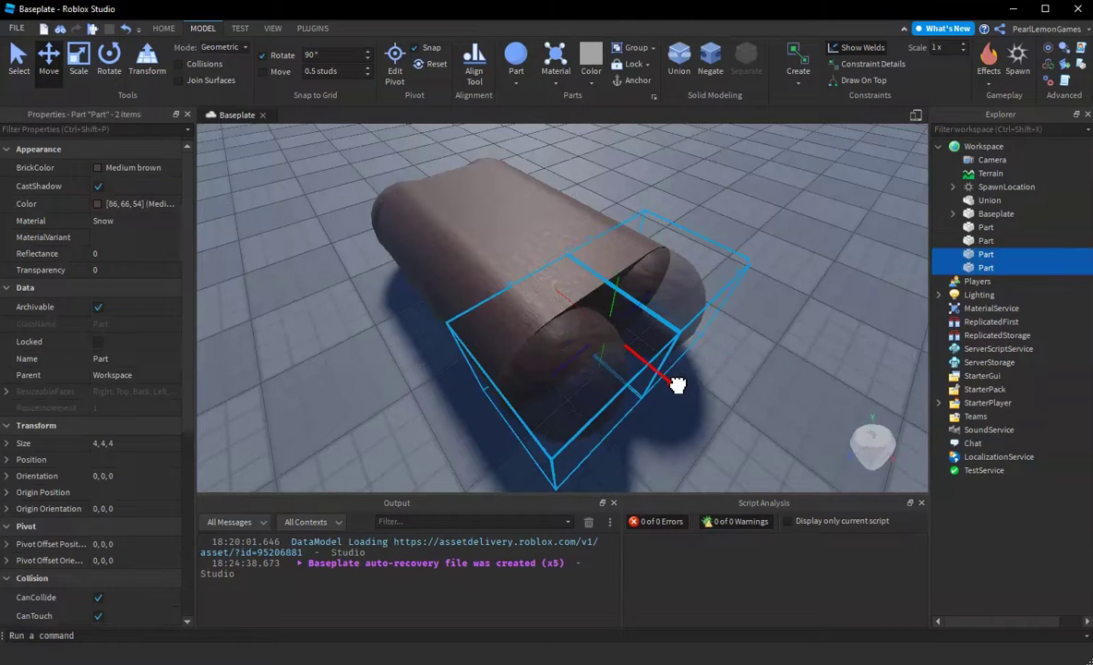
pyautogui.click(781, 416)
# - Duplicate the corner sphere at 33.302, 2, -39.965 and change the copy's shape to Block
pyautogui.moveTo(725, 387); pyautogui.dragTo(499, 332, button='right')
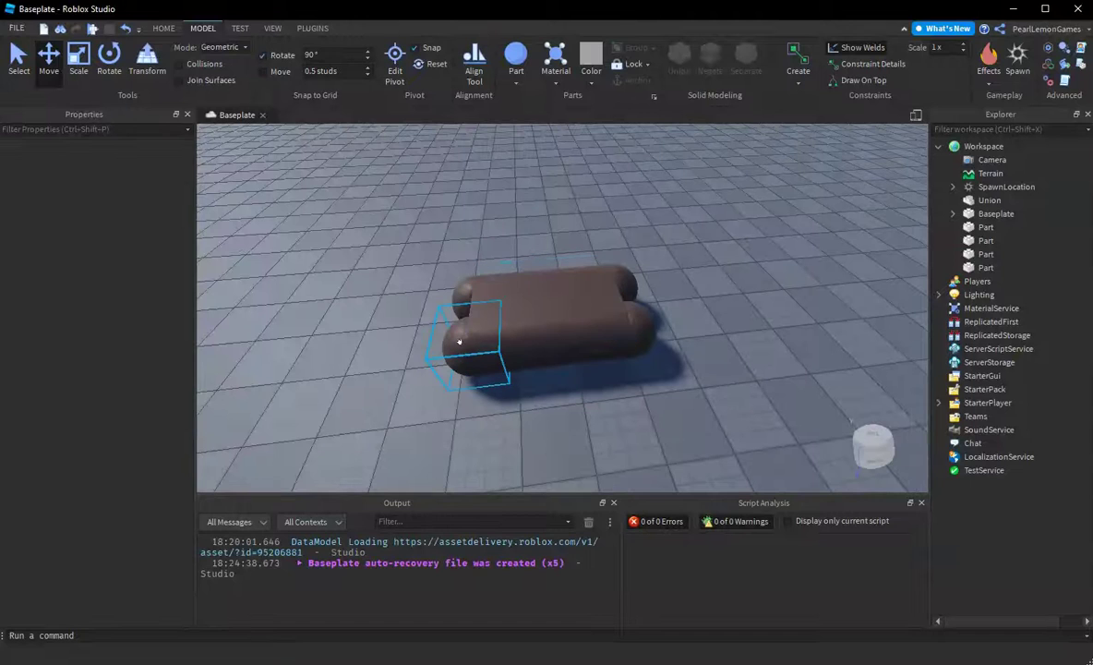
pyautogui.click(481, 358)
pyautogui.hotkey('ctrl', 'd')
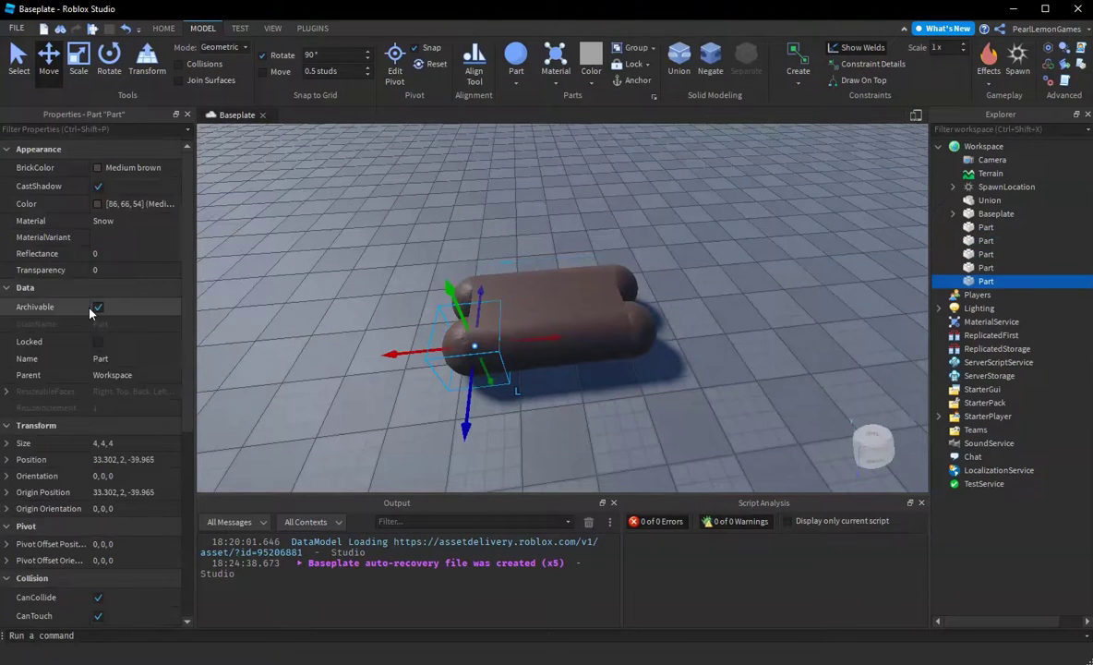
pyautogui.scroll(-6, 101, 387)
pyautogui.click(113, 454)
pyautogui.click(112, 455)
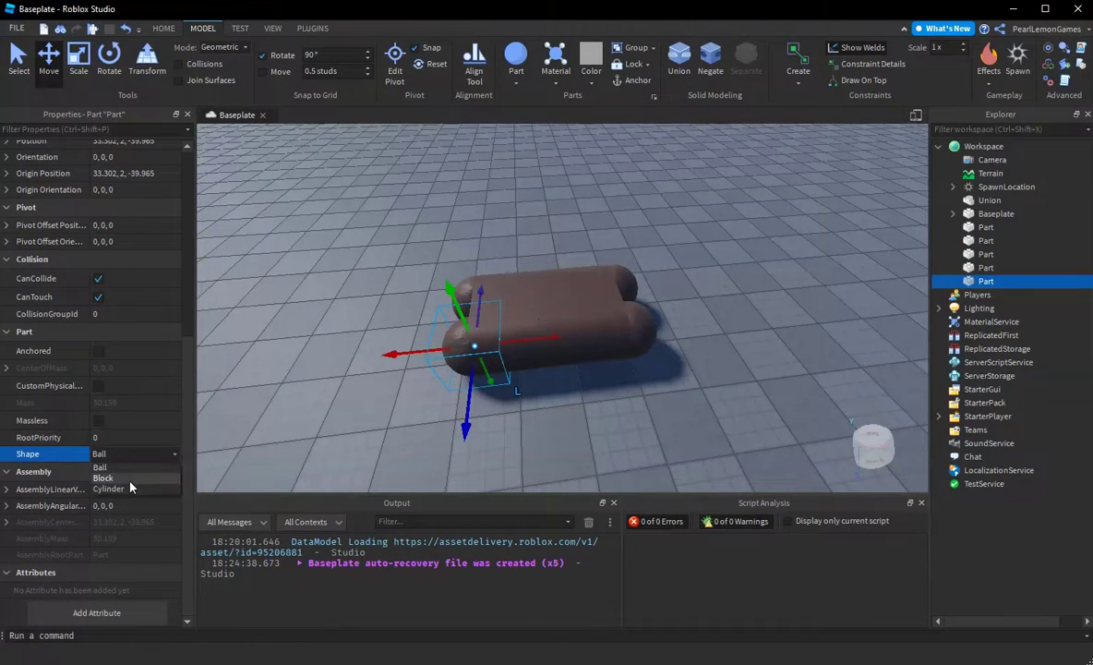
pyautogui.click(120, 473)
pyautogui.scroll(3, 459, 424)
pyautogui.moveTo(459, 425); pyautogui.dragTo(446, 407, button='right')
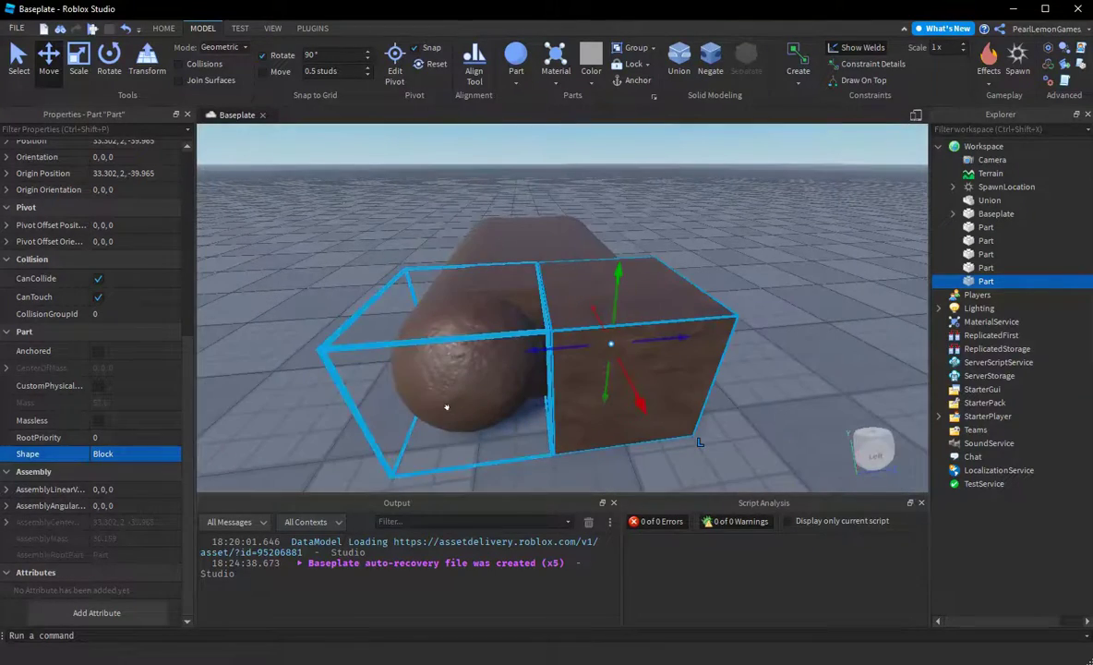
# - Resize the block along X and Z to try to fill the gap between the two end spheres
pyautogui.click(79, 67)
pyautogui.moveTo(406, 208); pyautogui.dragTo(449, 240, button='right')
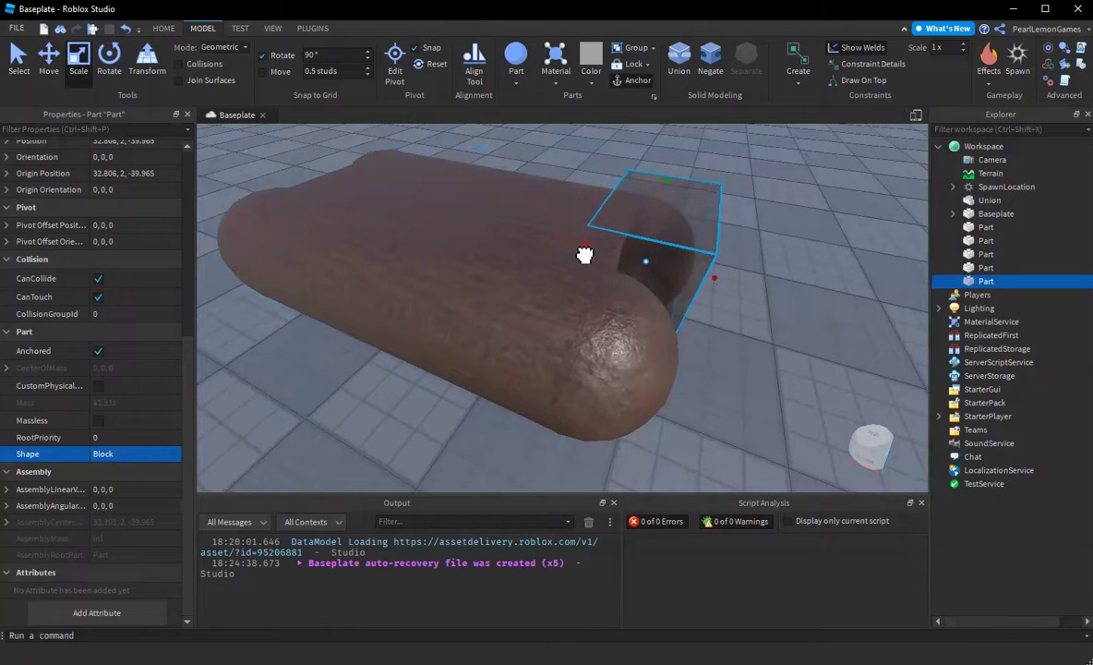
pyautogui.moveTo(584, 254); pyautogui.dragTo(592, 256)
pyautogui.moveTo(728, 283); pyautogui.dragTo(710, 281)
pyautogui.moveTo(783, 293); pyautogui.dragTo(783, 293, button='right')
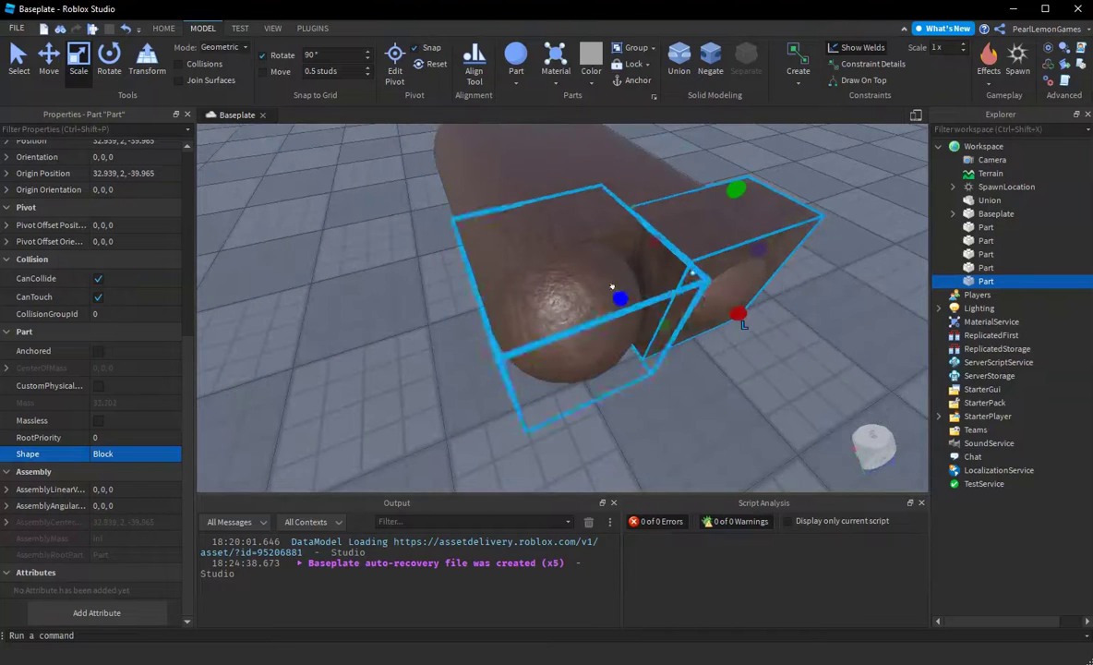
pyautogui.moveTo(613, 287); pyautogui.dragTo(543, 336)
pyautogui.moveTo(764, 251); pyautogui.dragTo(547, 292)
# - Delete the block between the two end spheres
pyautogui.press('d')
pyautogui.moveTo(603, 318)
pyautogui.mouseDown(button='right')
pyautogui.moveTo(588, 298)
pyautogui.moveTo(598, 303)
pyautogui.mouseUp(button='right')
pyautogui.press('d')
pyautogui.press('a')
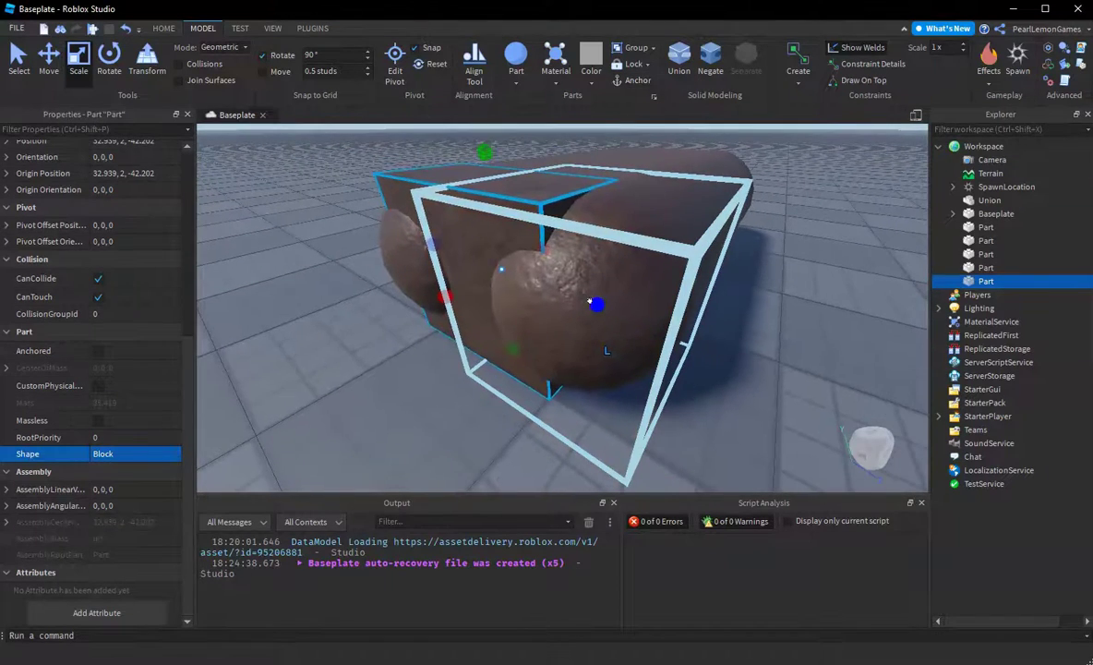
pyautogui.press('Delete')
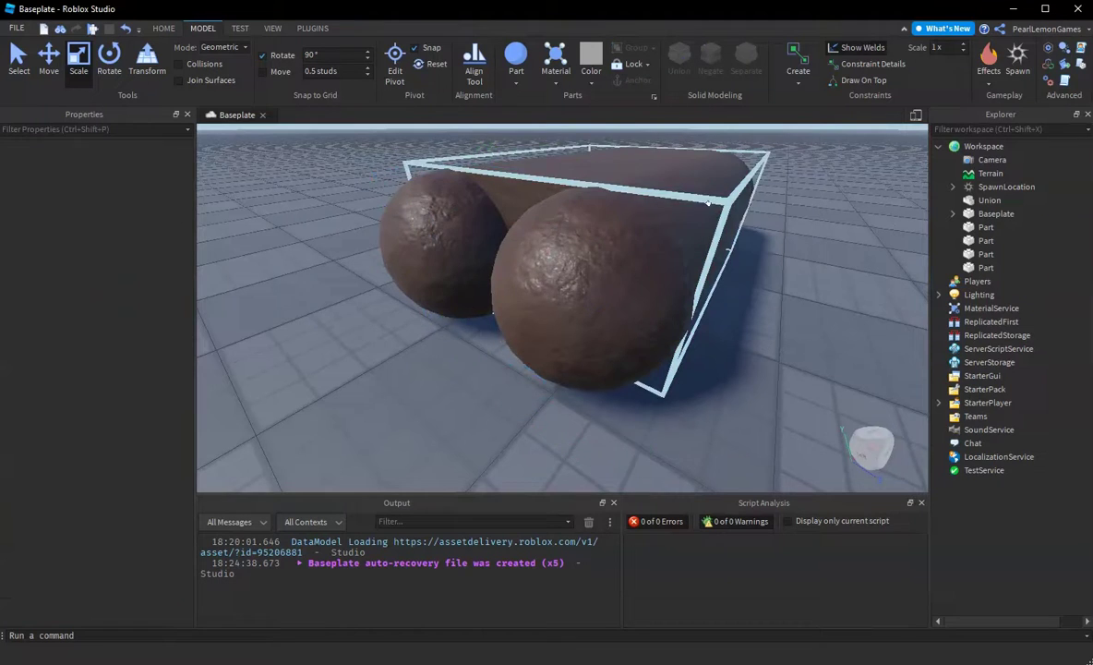
# - Insert a cylinder at the end of the union, above the gap between the two spheres
pyautogui.press('d')
pyautogui.moveTo(782, 231); pyautogui.dragTo(793, 248, button='right')
pyautogui.press('s')
pyautogui.press('a')
pyautogui.moveTo(692, 251); pyautogui.dragTo(693, 253, button='right')
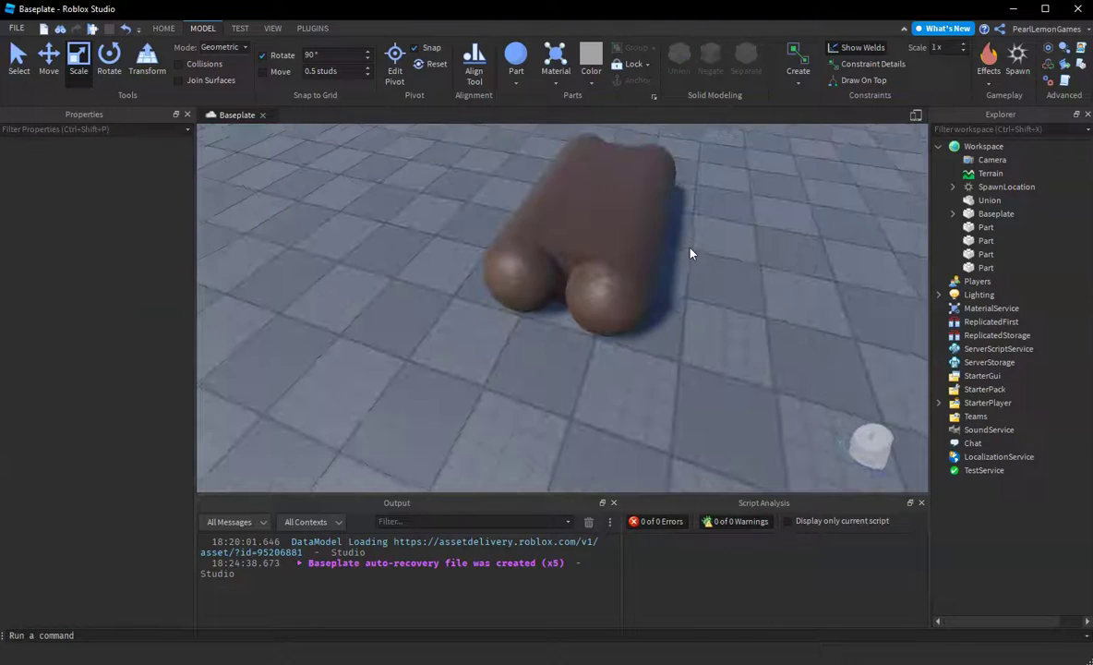
pyautogui.click(516, 81)
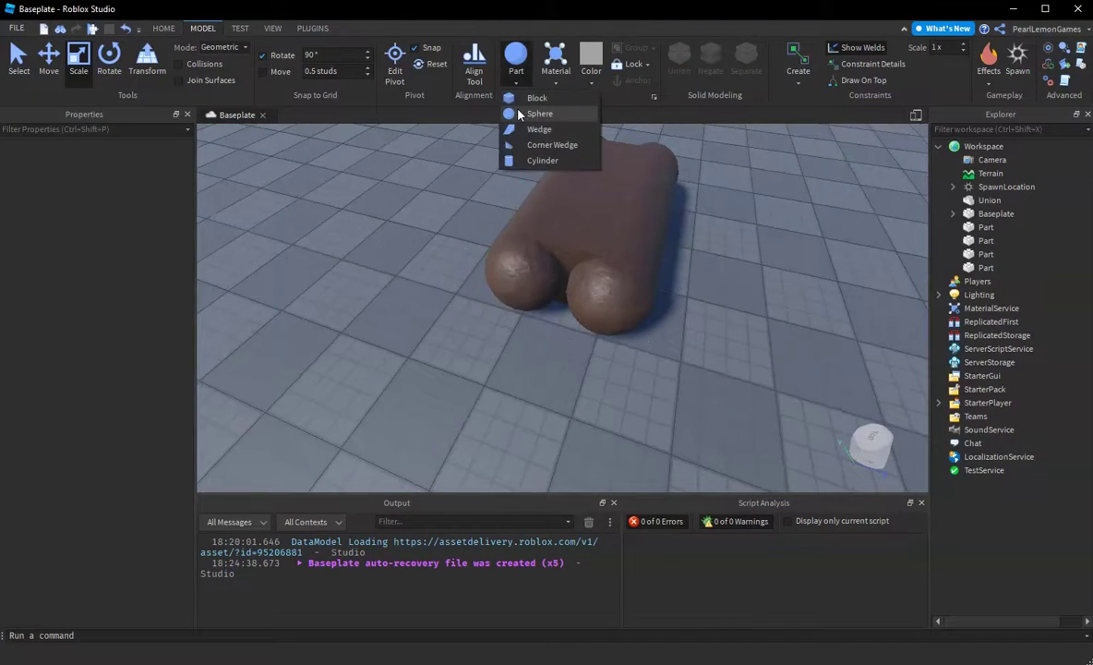
pyautogui.click(541, 161)
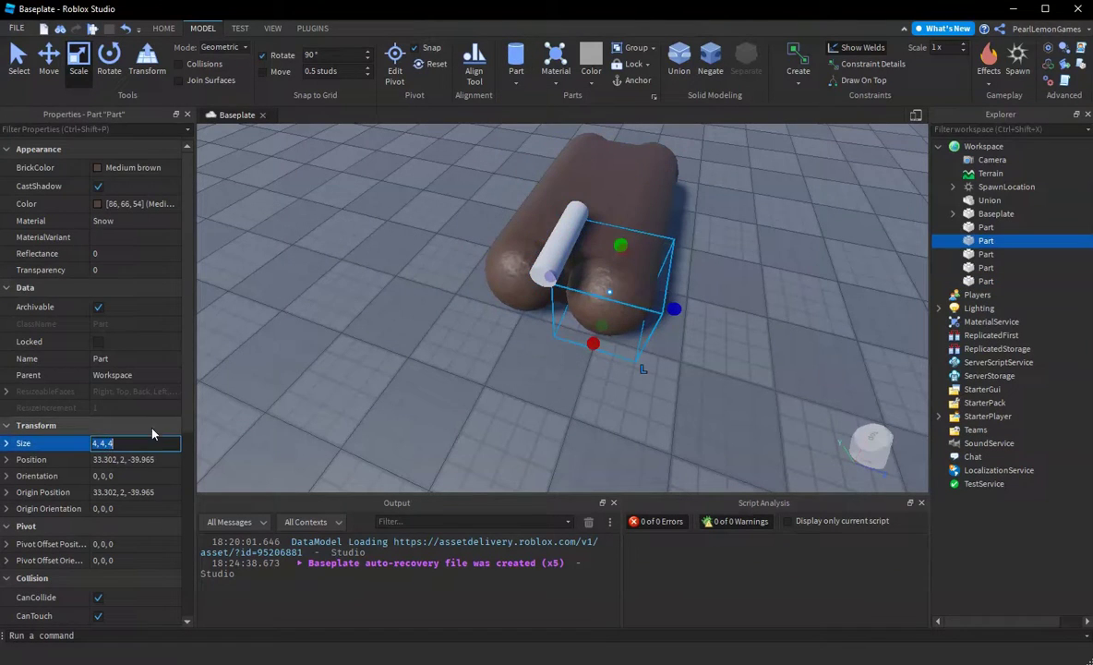
pyautogui.click(547, 242)
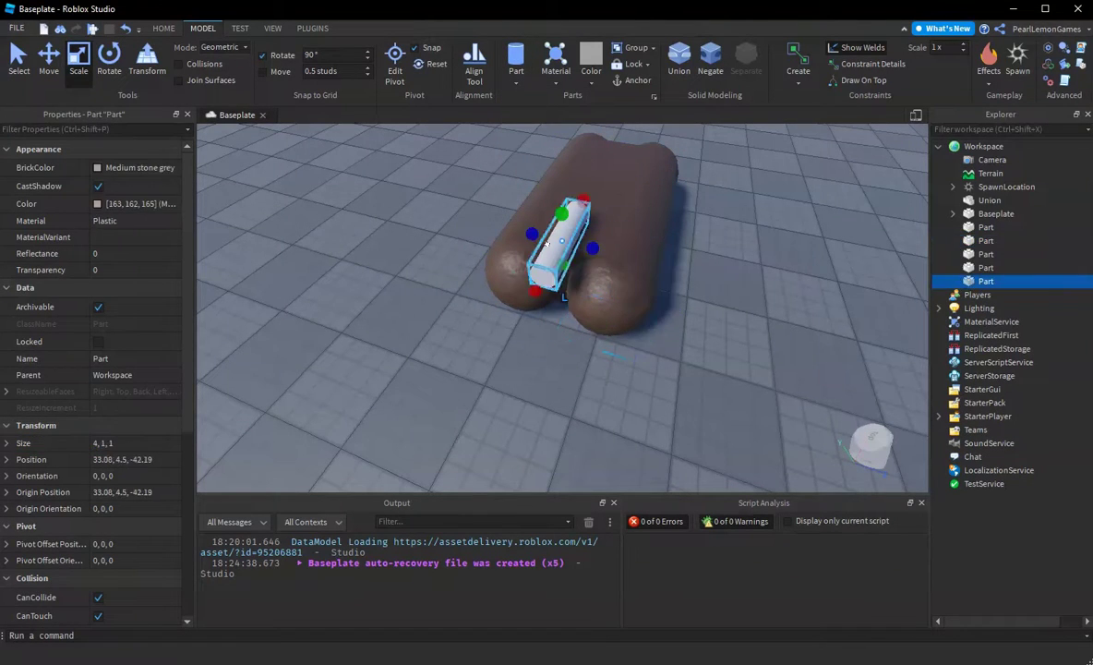
# - Give the new cylinder the Medium brown color and the Wood material
pyautogui.click(120, 221)
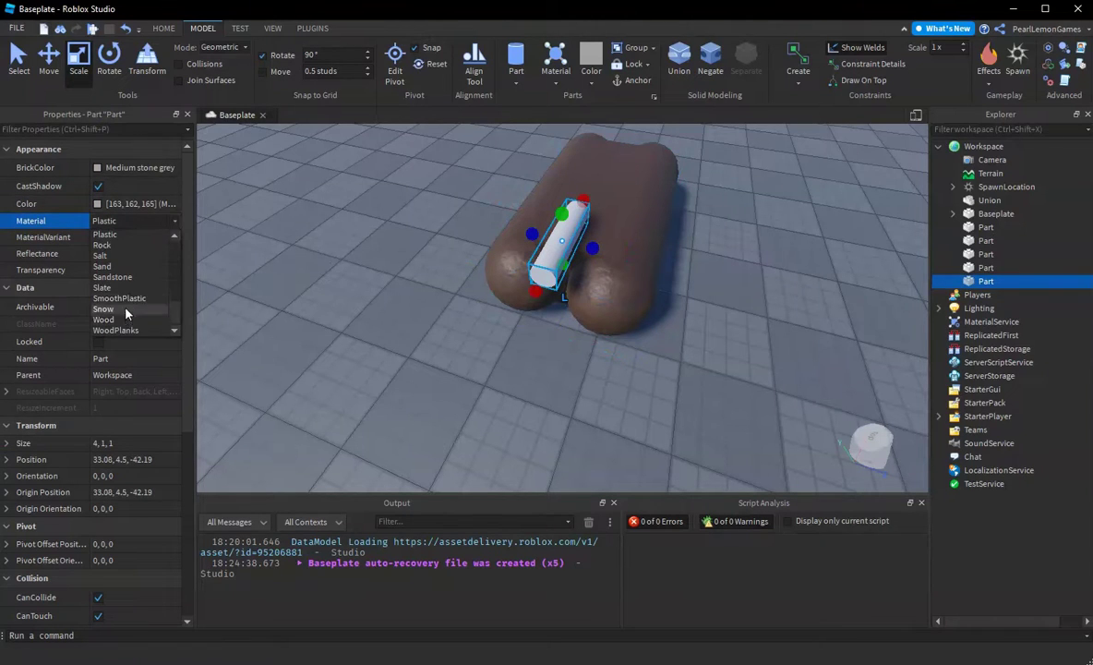
pyautogui.click(114, 331)
pyautogui.click(89, 162)
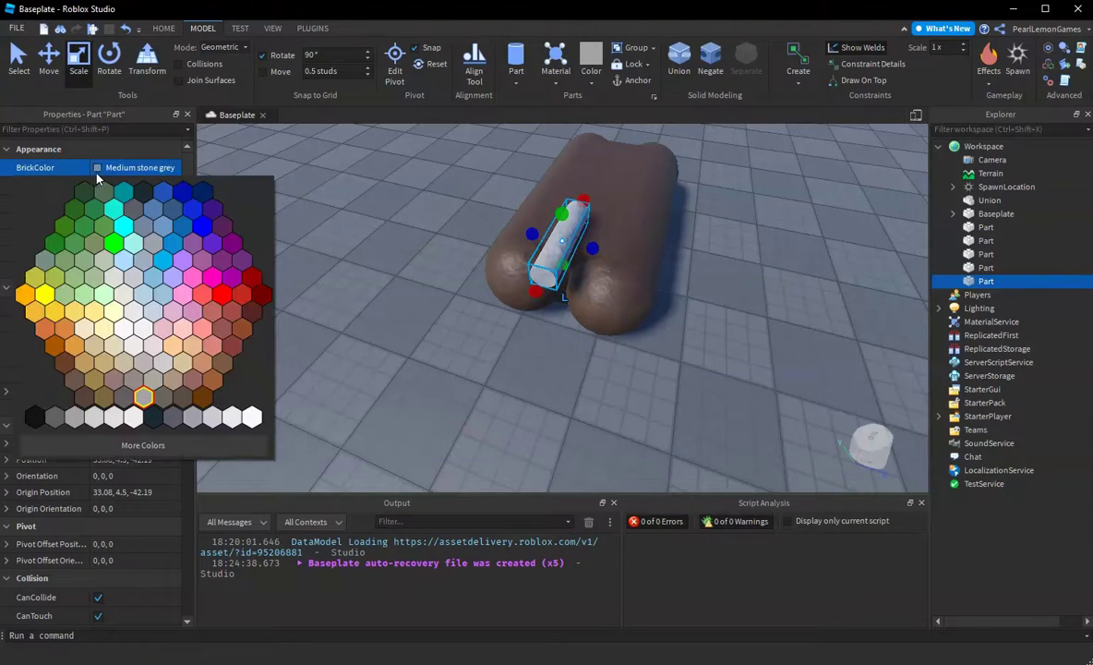
pyautogui.click(88, 370)
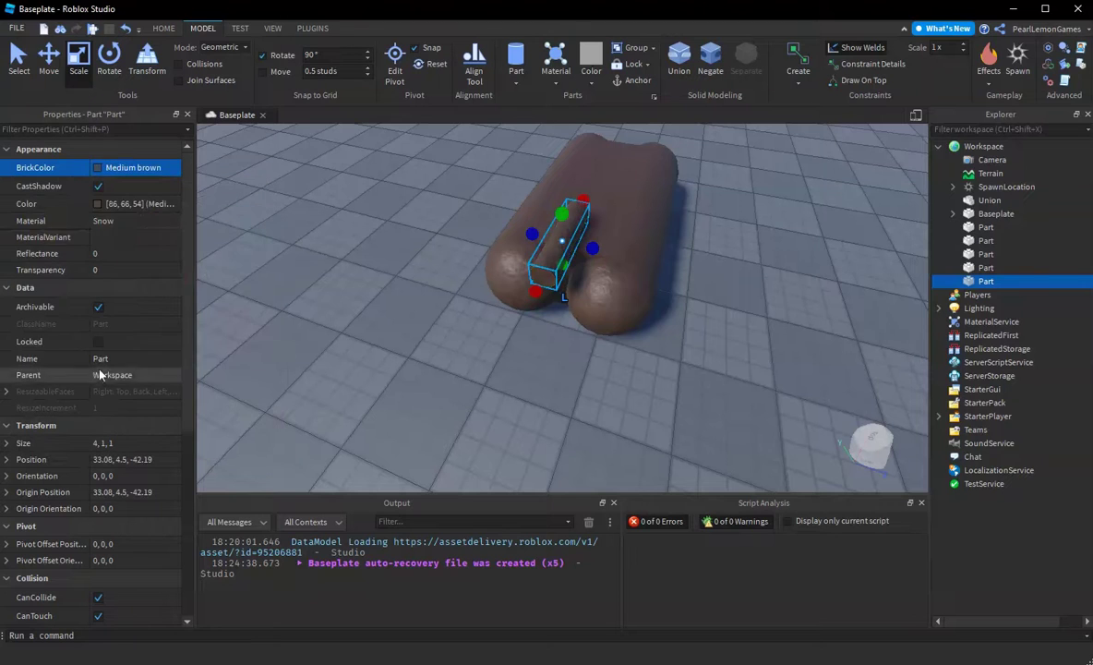
pyautogui.click(109, 221)
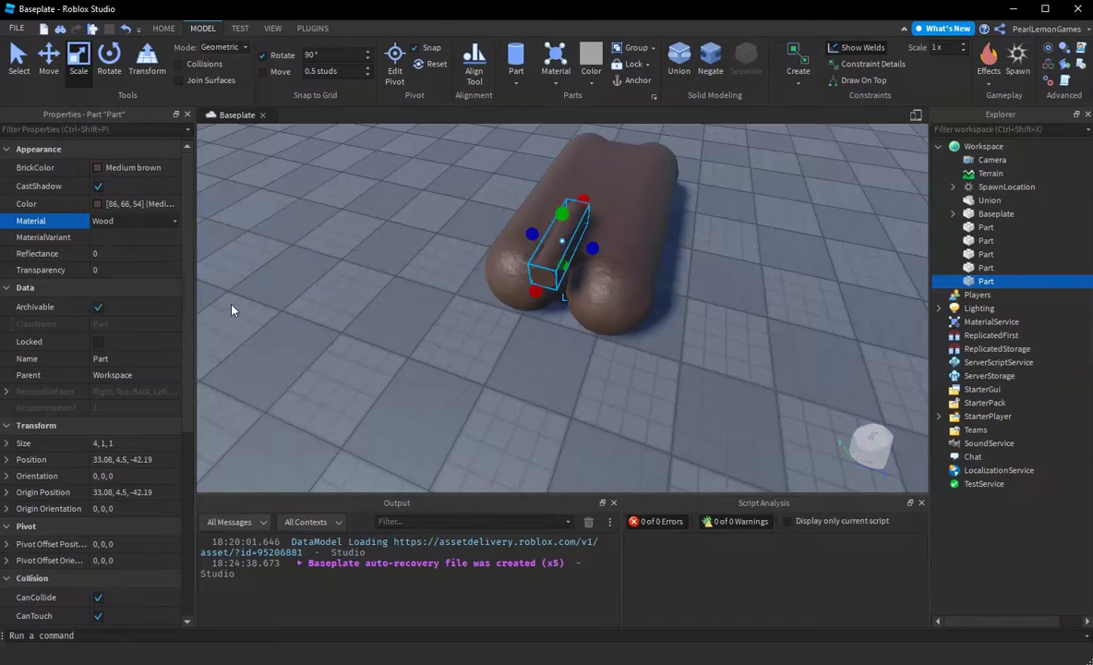
# - Set the cylinder's size to 4, 4, 4 and rotate it to -90° about the Y axis
pyautogui.click(104, 444)
pyautogui.write('4, 4, 4')
pyautogui.press('Return')
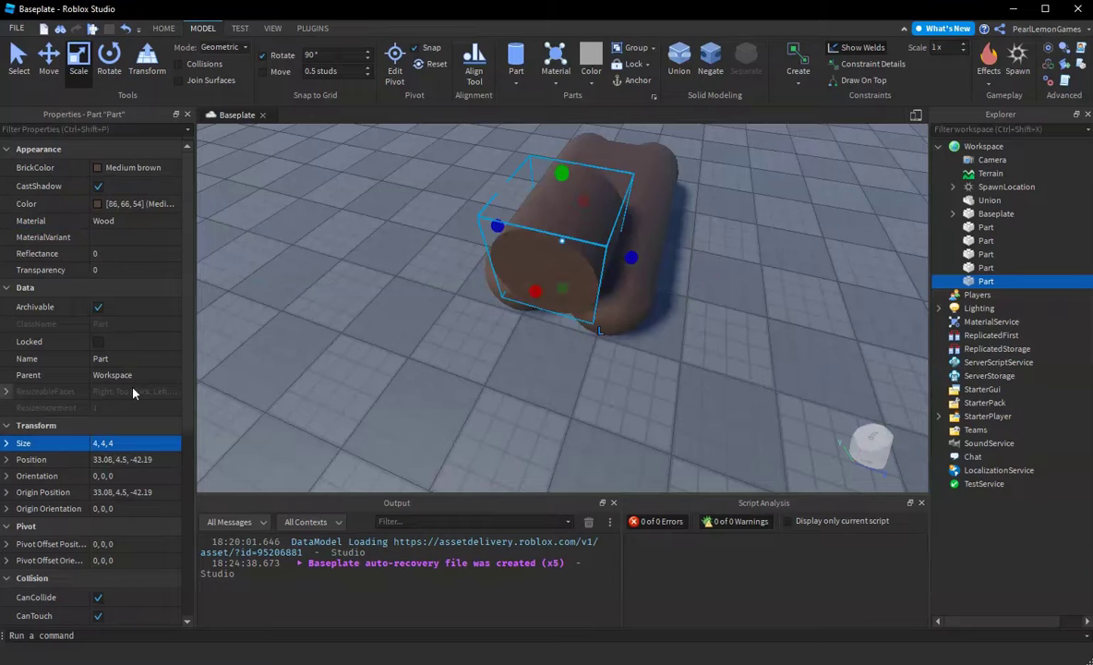
pyautogui.click(110, 59)
pyautogui.moveTo(555, 306); pyautogui.dragTo(563, 294)
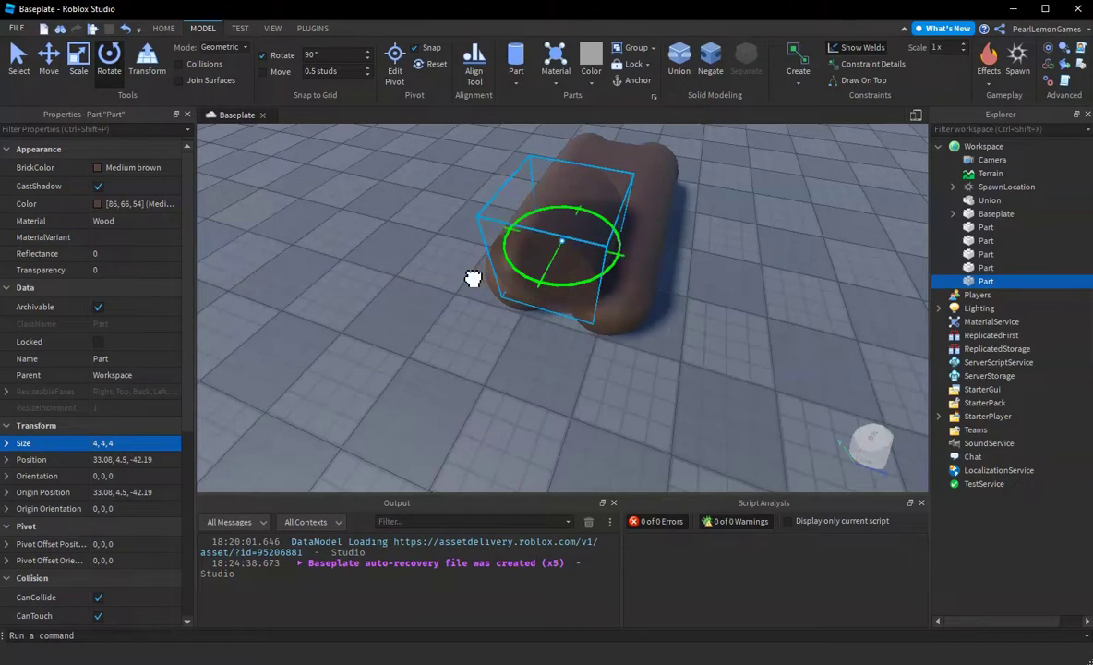
pyautogui.moveTo(472, 278); pyautogui.dragTo(426, 253)
pyautogui.moveTo(634, 381)
pyautogui.mouseDown(button='right')
pyautogui.moveTo(622, 366)
pyautogui.moveTo(634, 381)
pyautogui.mouseUp(button='right')
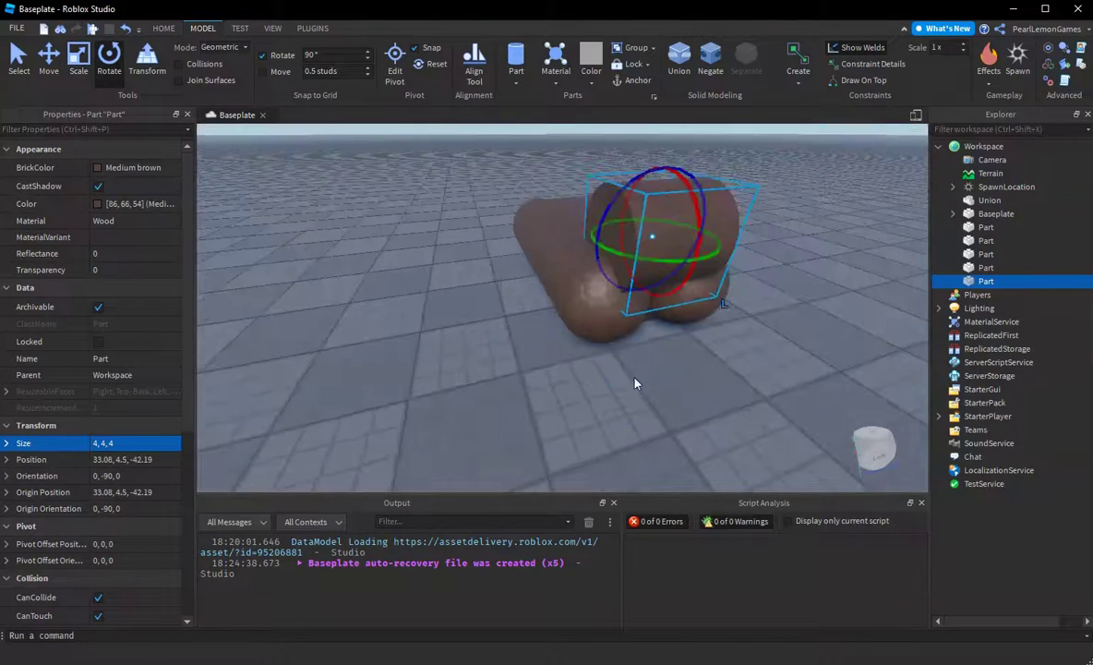
# - Copy the corner sphere's position, 33.302, 2, -44.04, to the brown cylinder
pyautogui.scroll(4, 636, 384)
pyautogui.scroll(-2, 635, 383)
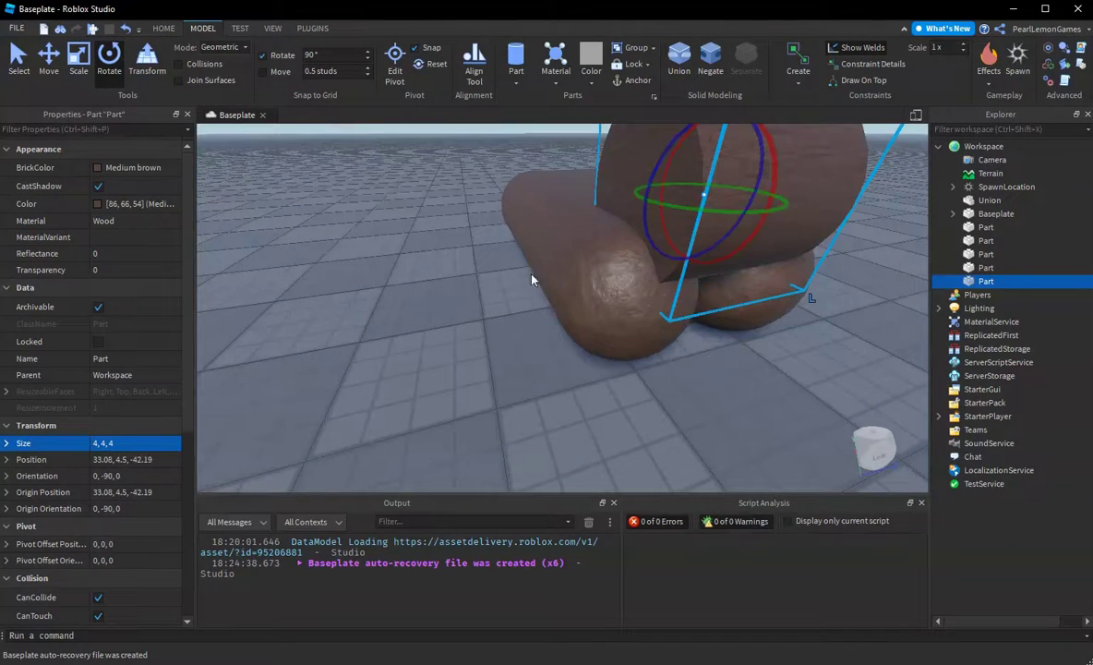
pyautogui.click(605, 286)
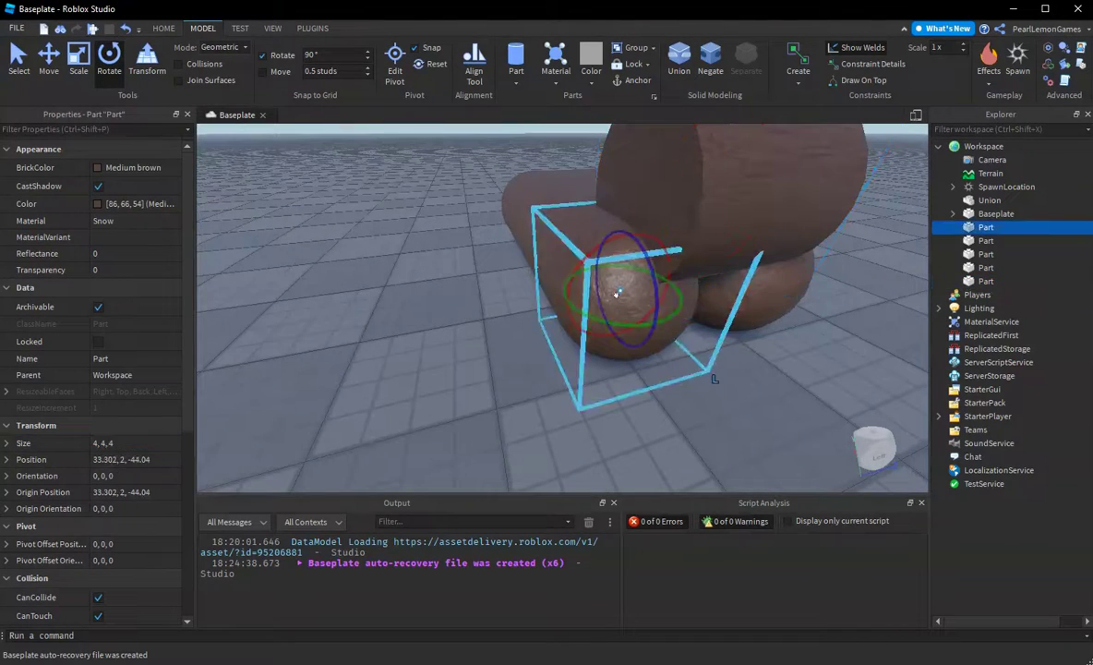
pyautogui.click(134, 460)
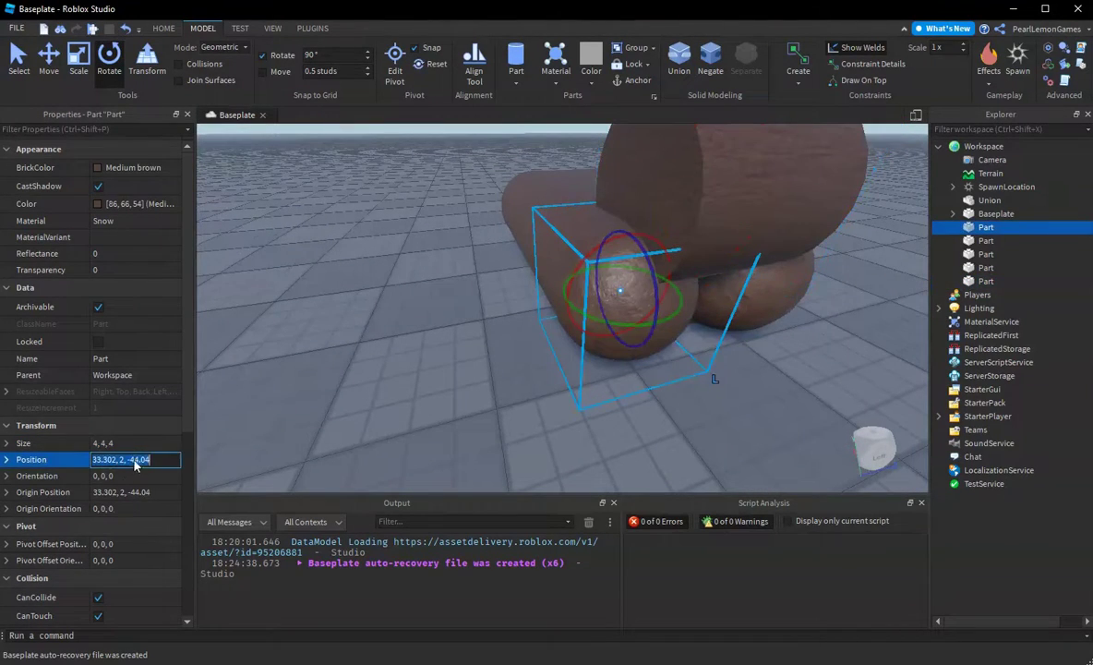
pyautogui.click(983, 240)
pyautogui.click(752, 161)
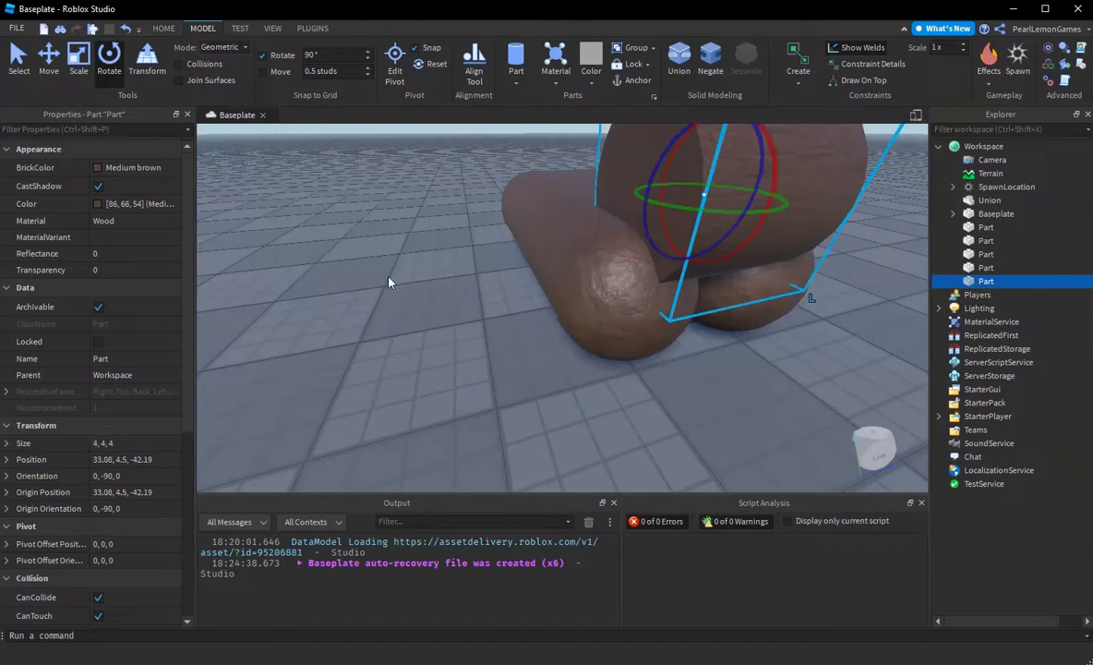
pyautogui.press('Return')
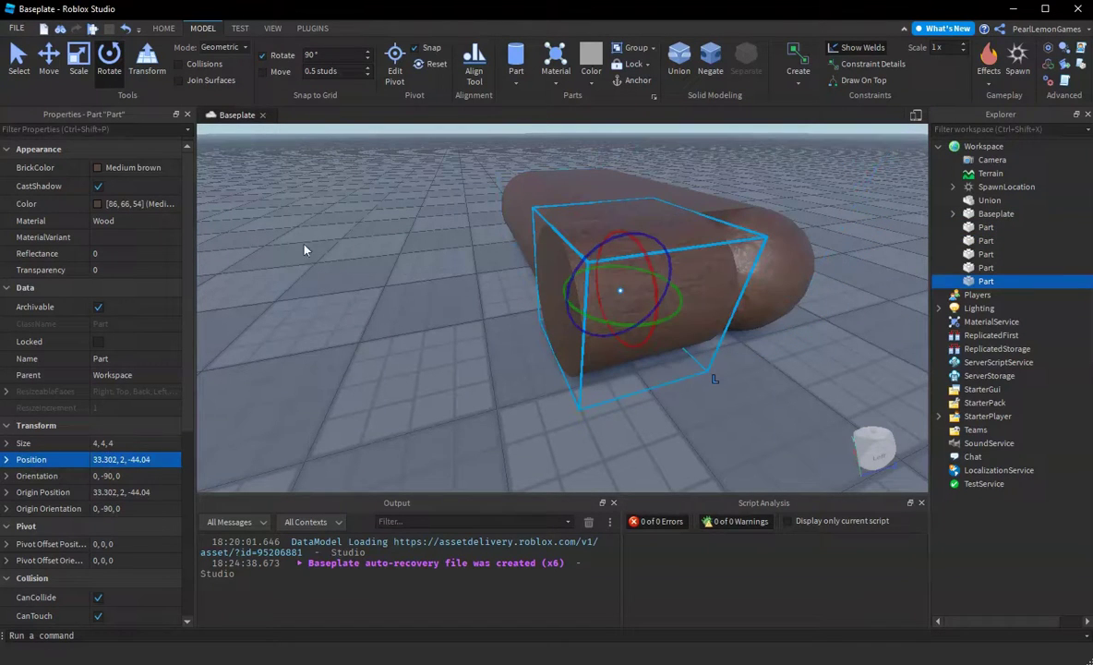
# - Move the cylinder along Z to about -42.06, into the gap between the two end spheres
pyautogui.click(52, 67)
pyautogui.press('d')
pyautogui.moveTo(558, 288); pyautogui.dragTo(622, 300)
pyautogui.press('d')
pyautogui.moveTo(699, 351)
pyautogui.mouseDown(button='right')
pyautogui.moveTo(686, 332)
pyautogui.moveTo(699, 351)
pyautogui.mouseUp(button='right')
pyautogui.moveTo(601, 308); pyautogui.dragTo(605, 310)
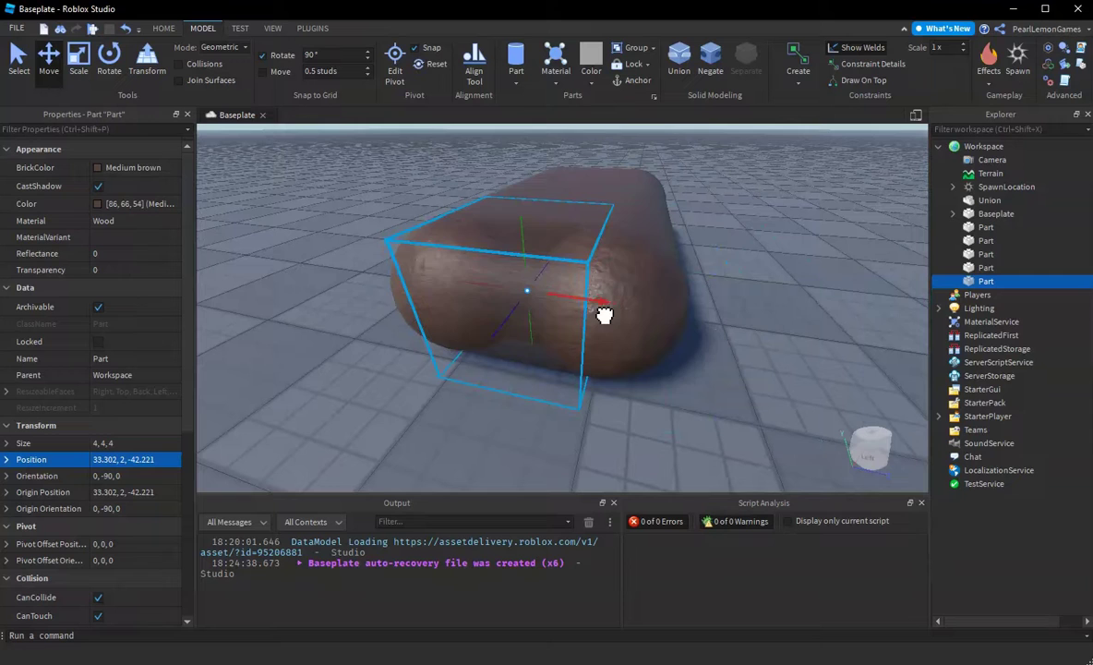
pyautogui.press('a')
pyautogui.moveTo(697, 356); pyautogui.dragTo(693, 352, button='right')
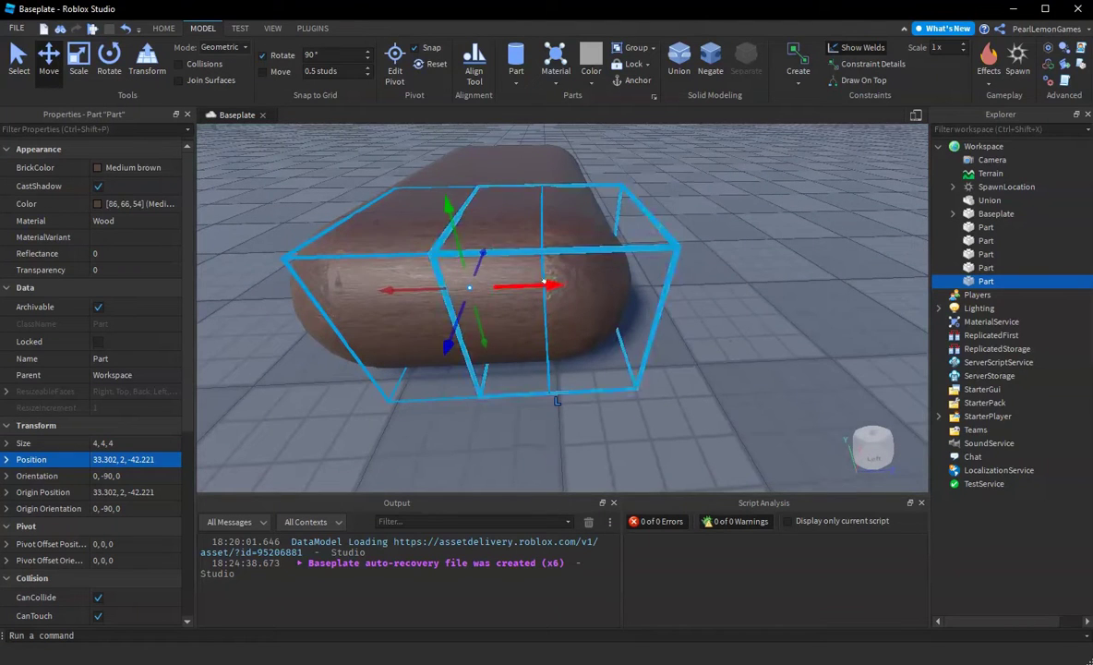
pyautogui.moveTo(556, 297); pyautogui.dragTo(567, 303)
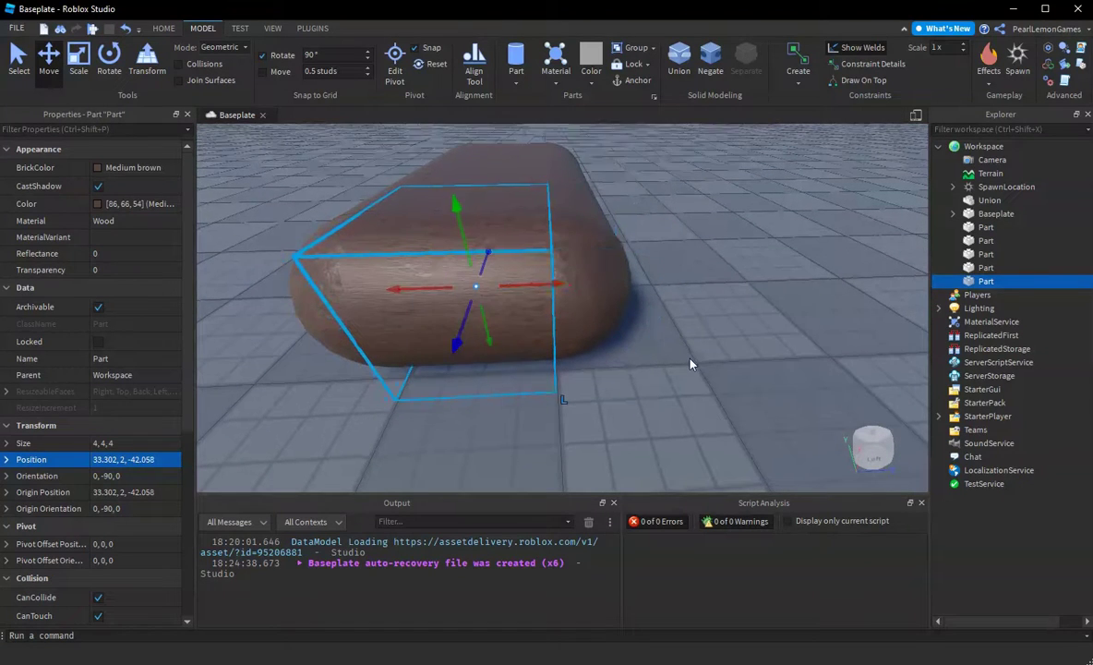
# - Fine-tune the cylinder's position along Z to about -41.94 between the end spheres
pyautogui.moveTo(691, 360); pyautogui.dragTo(678, 347, button='right')
pyautogui.press('d')
pyautogui.scroll(-5, 687, 356)
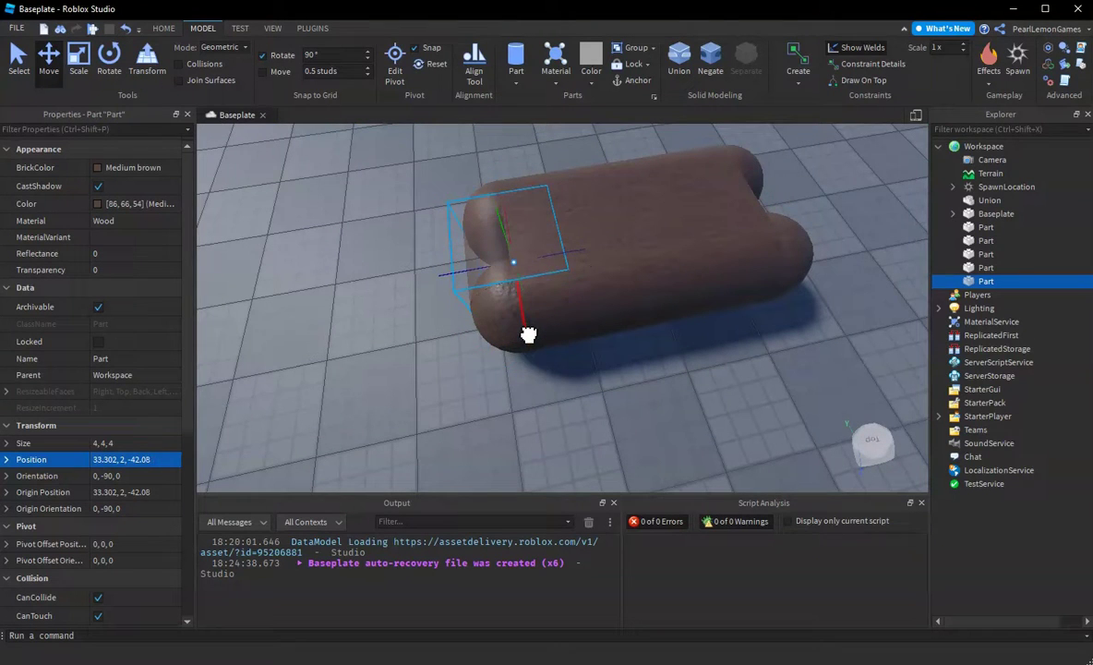
pyautogui.moveTo(529, 335); pyautogui.dragTo(541, 351)
pyautogui.scroll(5, 659, 321)
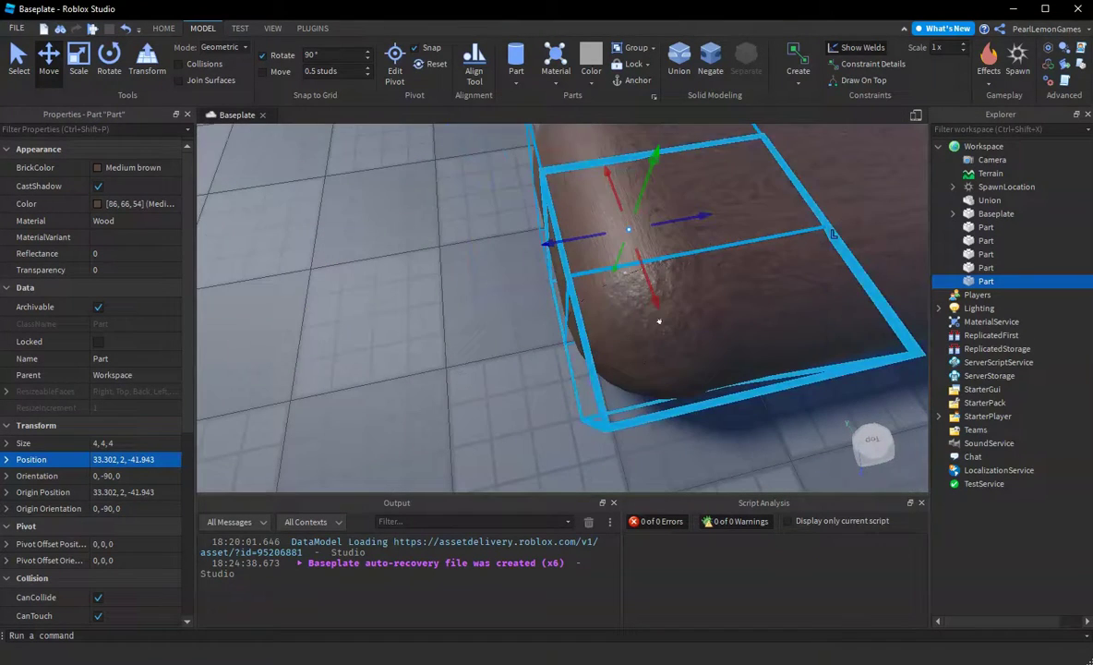
pyautogui.scroll(-5, 658, 321)
pyautogui.scroll(3, 674, 295)
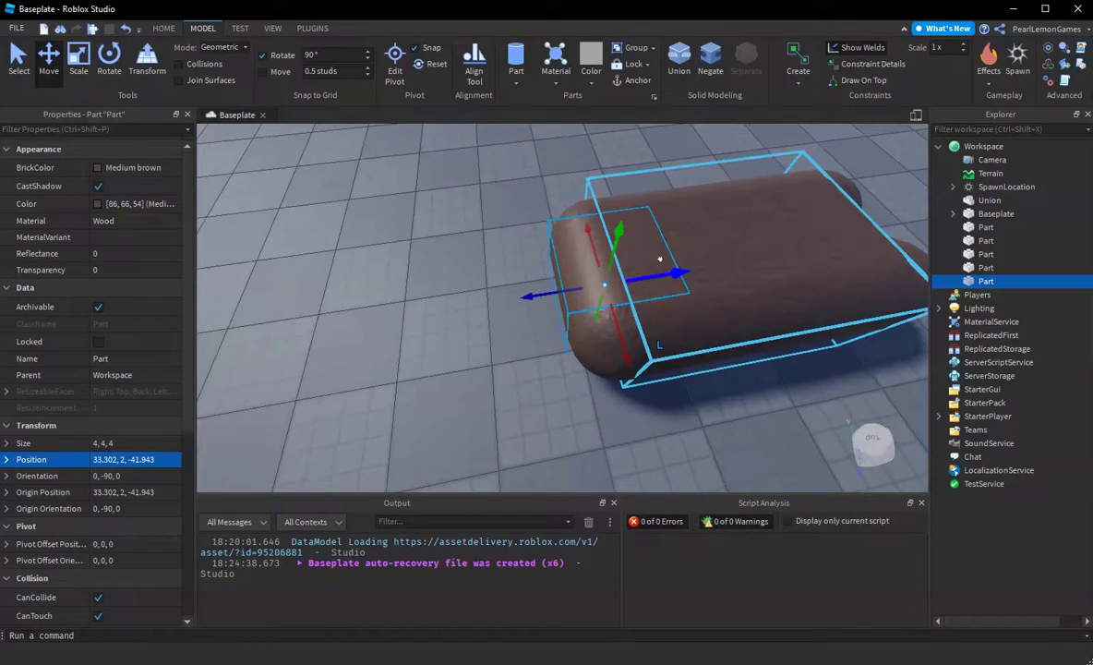
# - Duplicate the cylinder and move the copy along X to about 43.44, between the spheres at the opposite end
pyautogui.hotkey('ctrl', 'd')
pyautogui.moveTo(679, 273)
pyautogui.mouseDown()
pyautogui.moveTo(664, 274)
pyautogui.moveTo(684, 277)
pyautogui.mouseUp()
pyautogui.press('d')
pyautogui.press('d')
pyautogui.moveTo(730, 289); pyautogui.dragTo(720, 276, button='right')
pyautogui.press('w')
pyautogui.moveTo(518, 319); pyautogui.dragTo(501, 341)
pyautogui.moveTo(759, 361); pyautogui.dragTo(759, 361, button='right')
pyautogui.press('s')
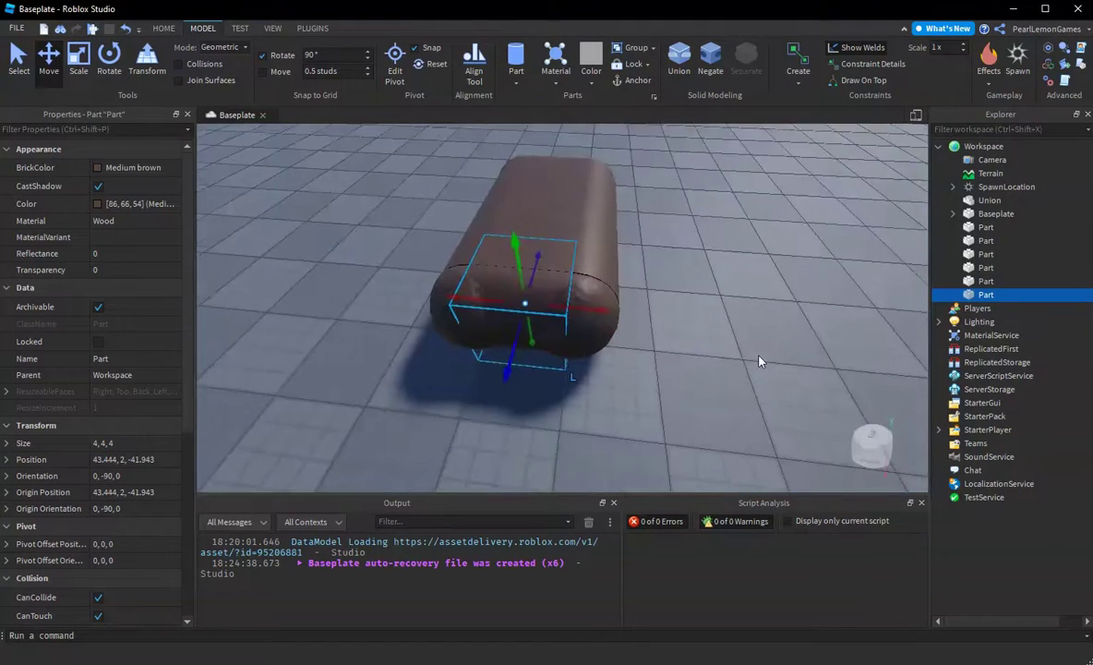
# - Fine-tune the copied cylinder's position along X to about 43.32, between the two end spheres
pyautogui.scroll(2, 759, 360)
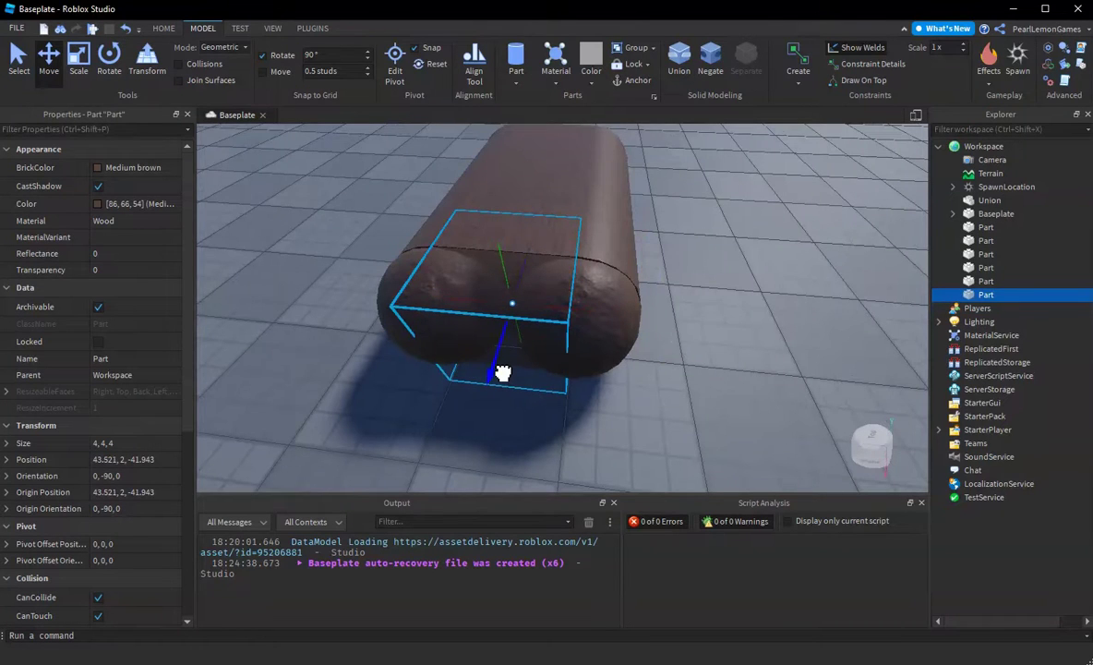
pyautogui.moveTo(502, 372); pyautogui.dragTo(506, 370)
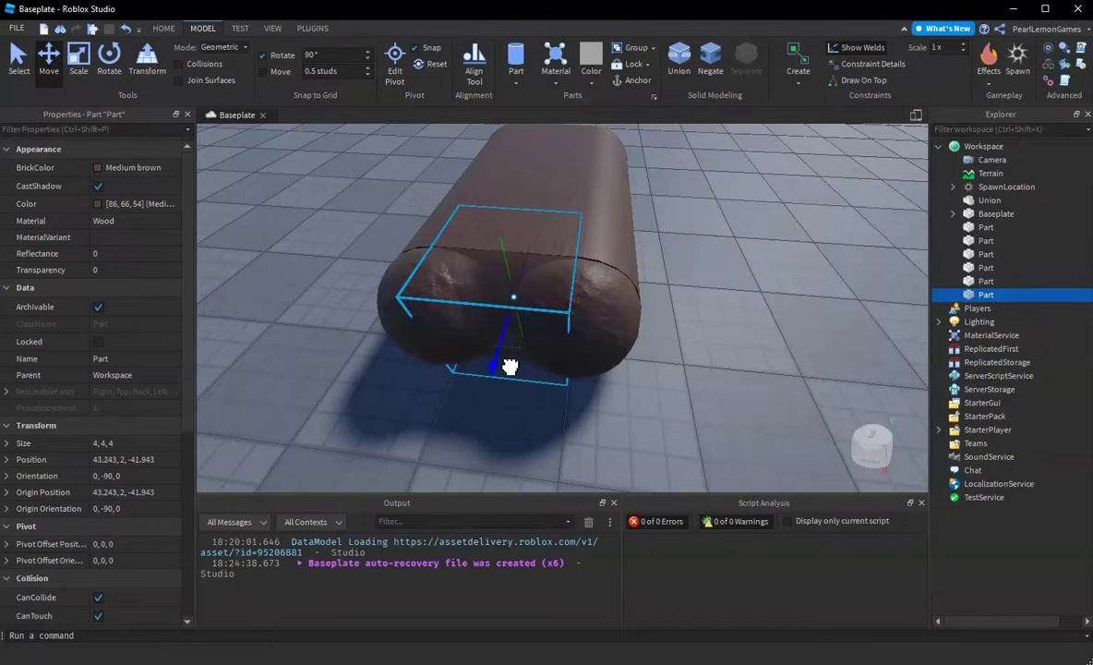
pyautogui.scroll(3, 644, 393)
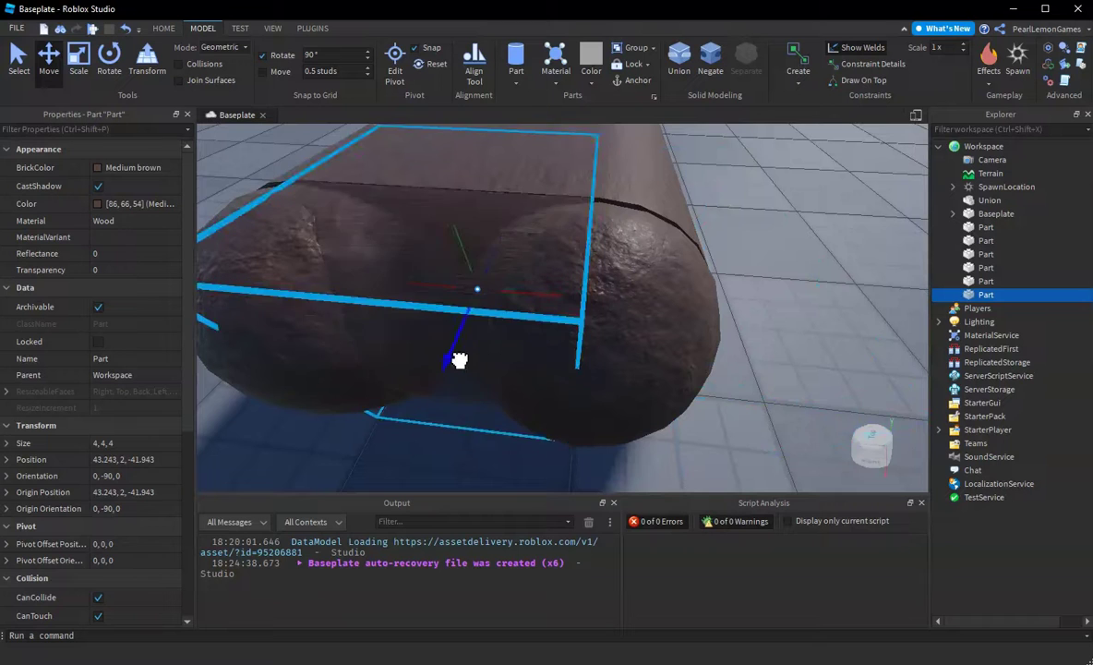
pyautogui.moveTo(464, 366)
pyautogui.mouseDown()
pyautogui.moveTo(442, 346)
pyautogui.moveTo(451, 365)
pyautogui.mouseUp()
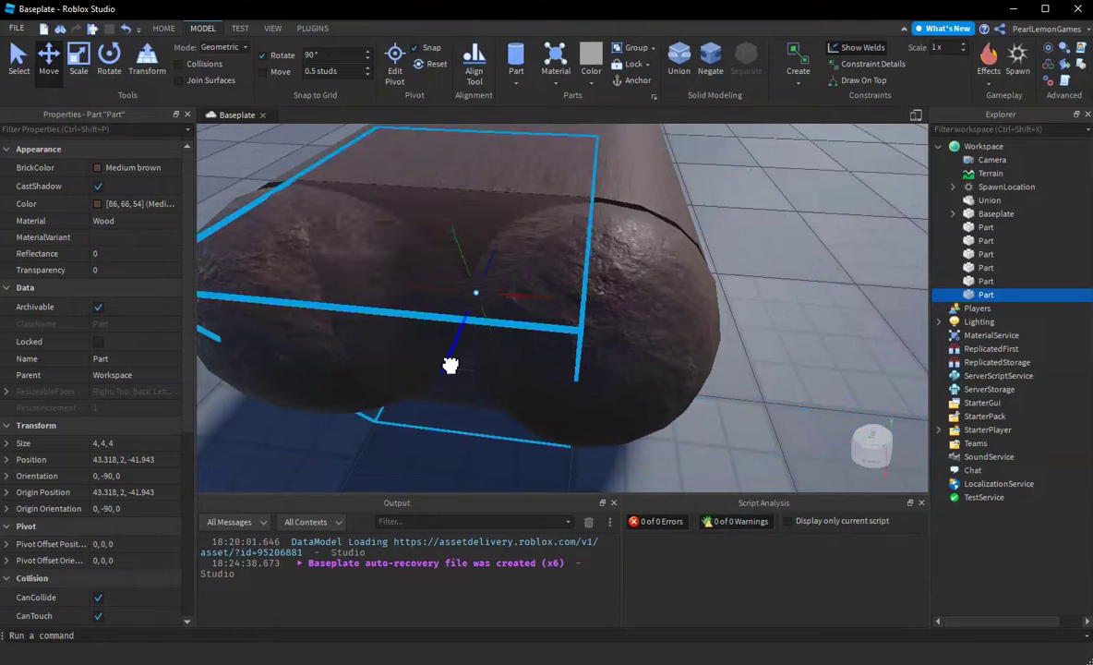
pyautogui.moveTo(450, 365); pyautogui.dragTo(449, 364, button='right')
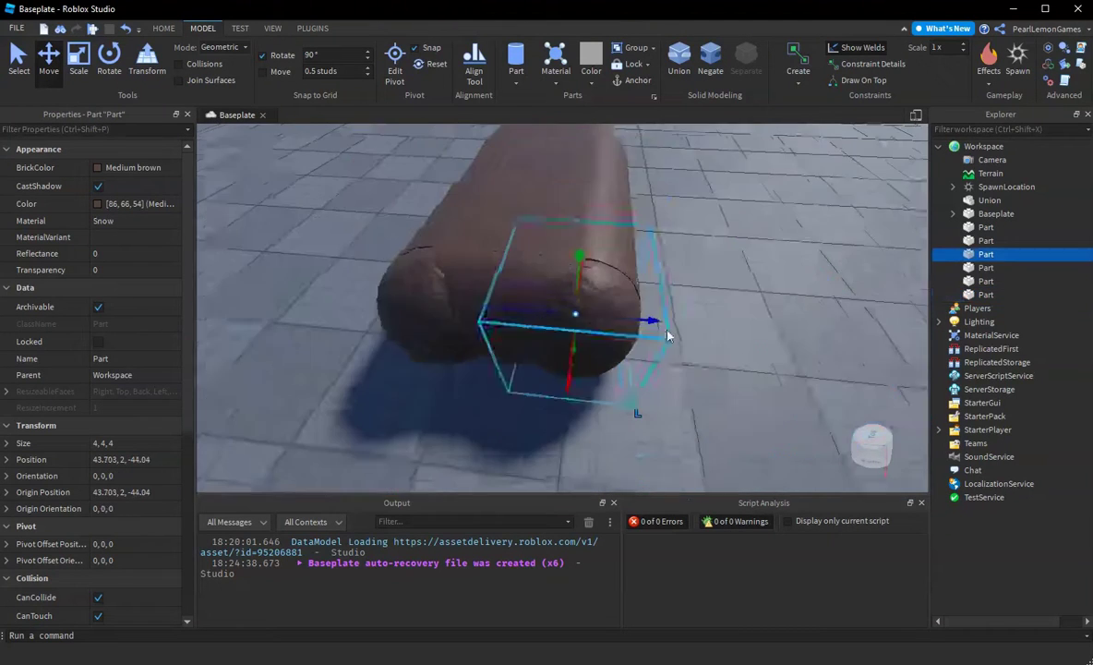
# - Select both spheres at this end and move them together slightly along X, against the end of the body
pyautogui.scroll(-1, 667, 335)
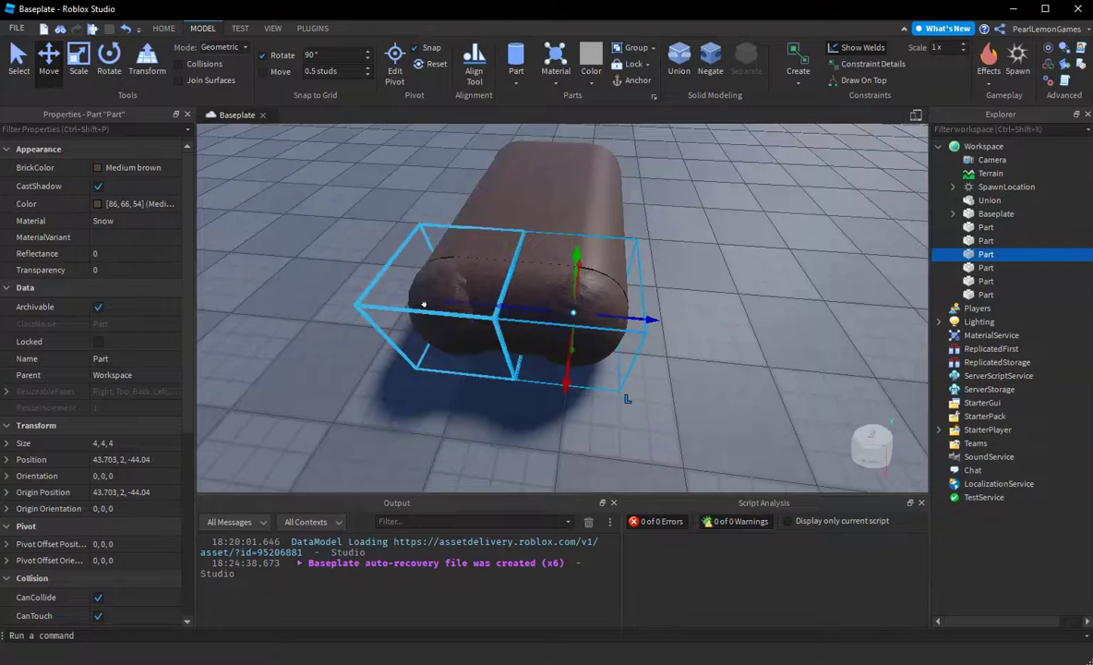
pyautogui.keyDown('shift'); pyautogui.click(466, 289); pyautogui.keyUp('shift')
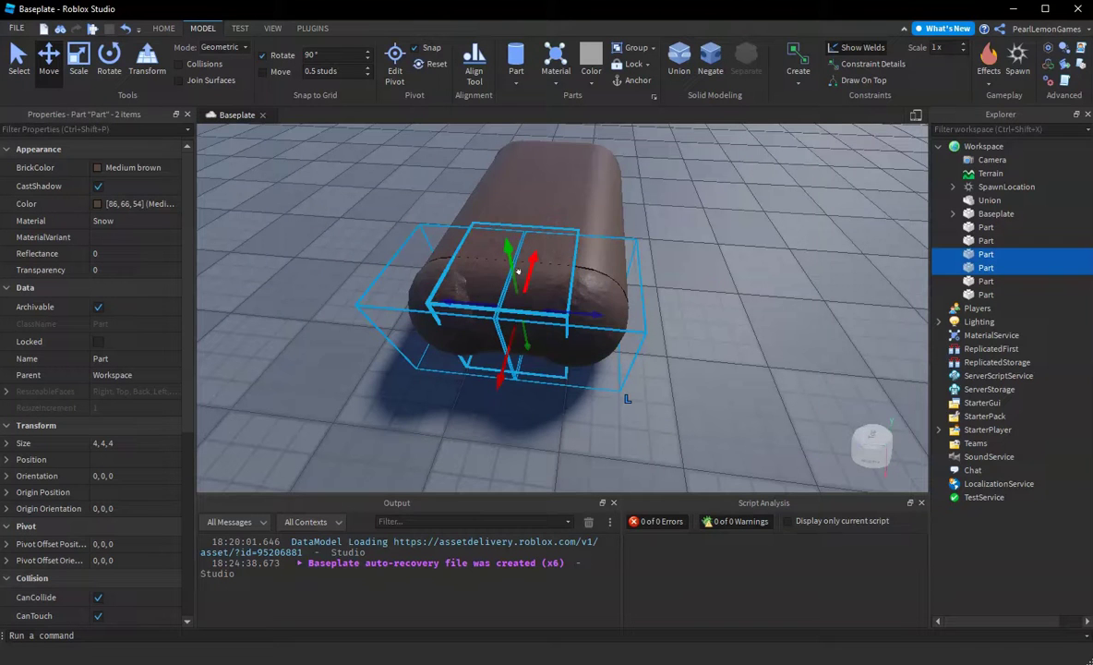
pyautogui.moveTo(518, 269); pyautogui.dragTo(537, 286)
pyautogui.click(691, 362)
# - Select the body together with all the spheres and cylinders and merge them into a single union
pyautogui.moveTo(691, 362); pyautogui.dragTo(691, 363, button='right')
pyautogui.scroll(3, 678, 345)
pyautogui.scroll(-5, 677, 345)
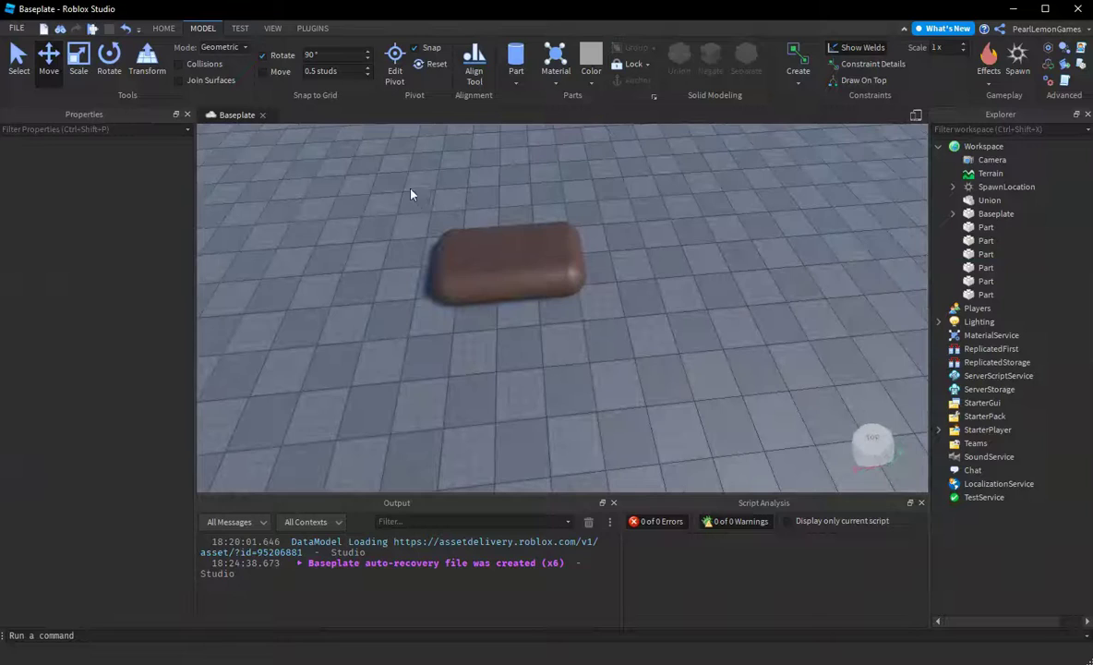
pyautogui.moveTo(413, 193); pyautogui.dragTo(740, 367)
pyautogui.click(672, 369)
pyautogui.moveTo(672, 370); pyautogui.dragTo(691, 368, button='right')
pyautogui.scroll(2, 672, 369)
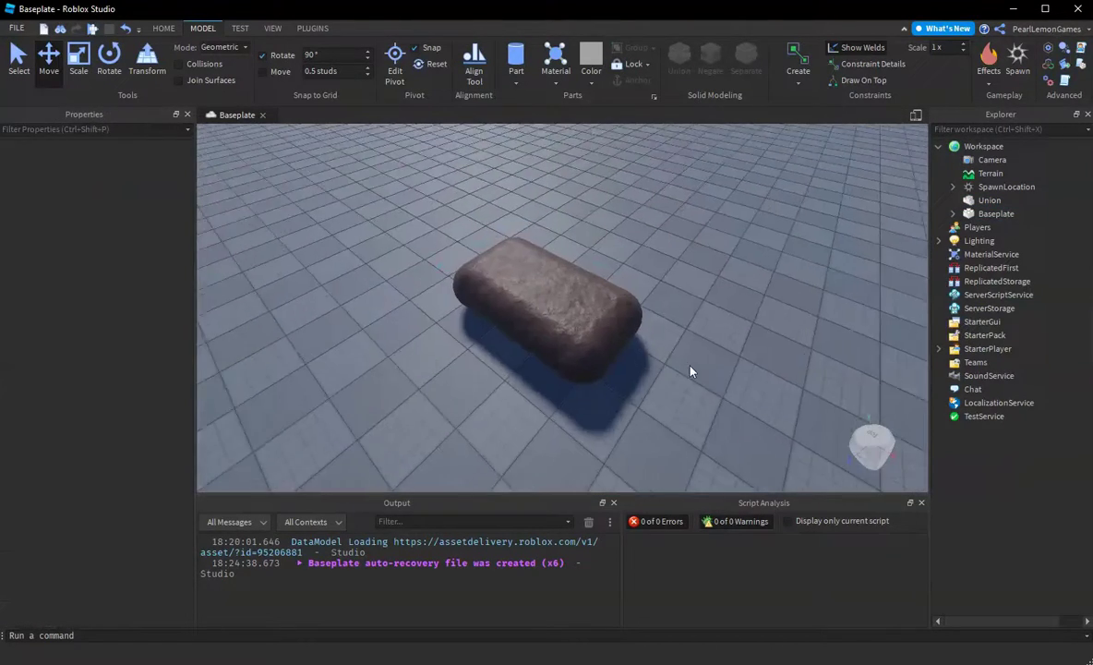
# - Select the merged union and examine its rounded shape from several sides
pyautogui.moveTo(547, 310); pyautogui.dragTo(606, 320)
pyautogui.moveTo(606, 320); pyautogui.dragTo(609, 311, button='right')
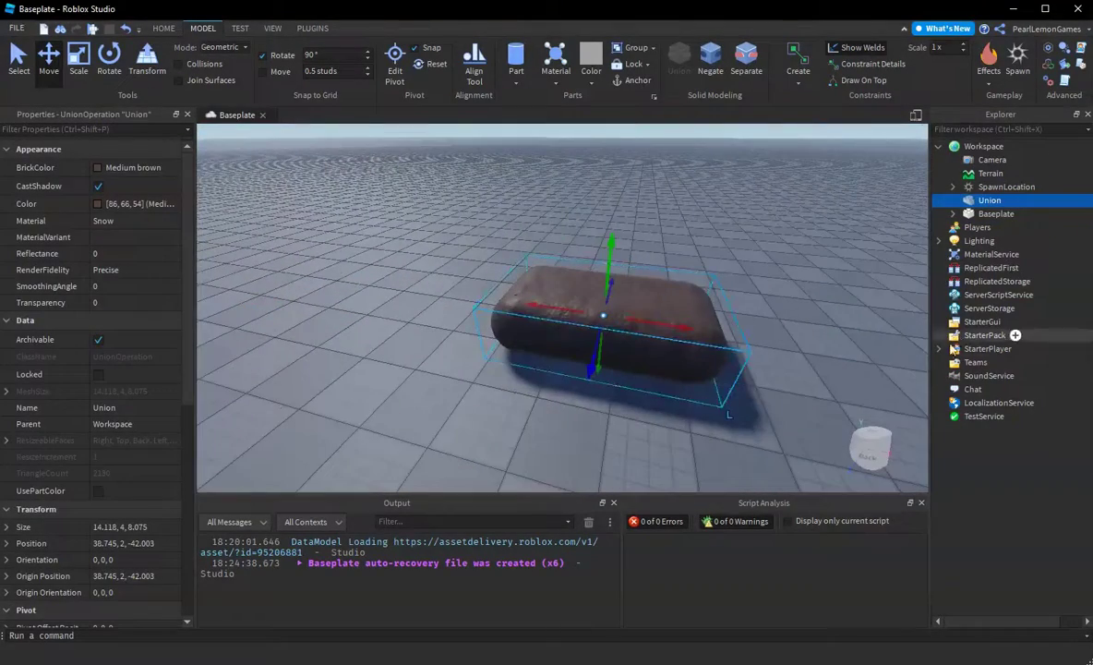
pyautogui.moveTo(732, 279); pyautogui.dragTo(747, 293, button='right')
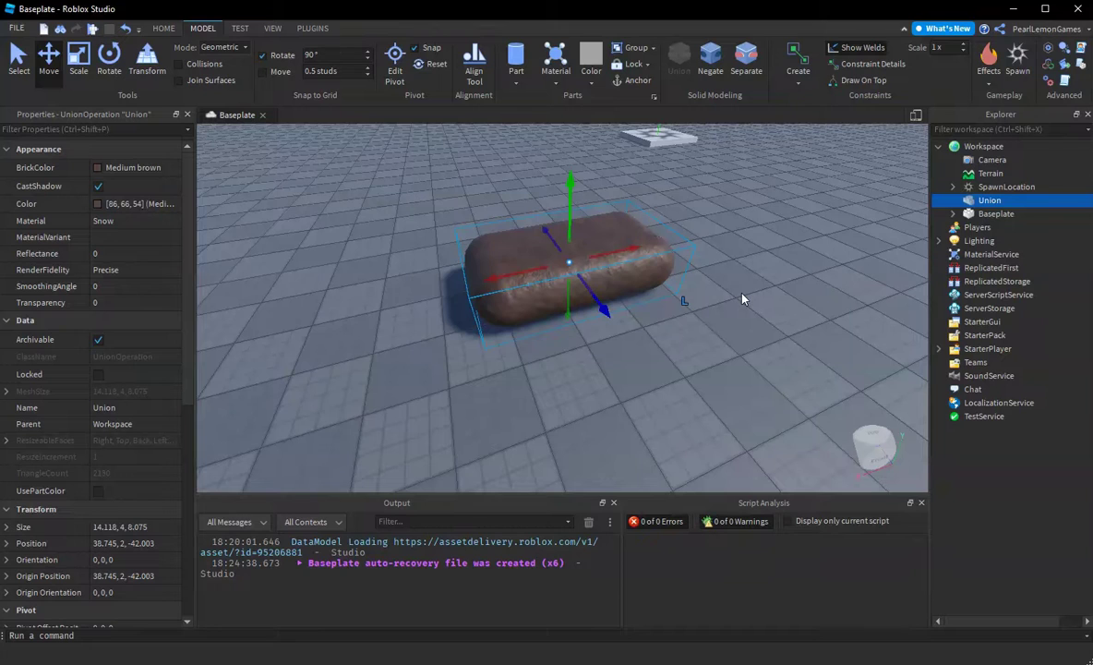
pyautogui.press('s')
pyautogui.moveTo(723, 308); pyautogui.dragTo(723, 309, button='right')
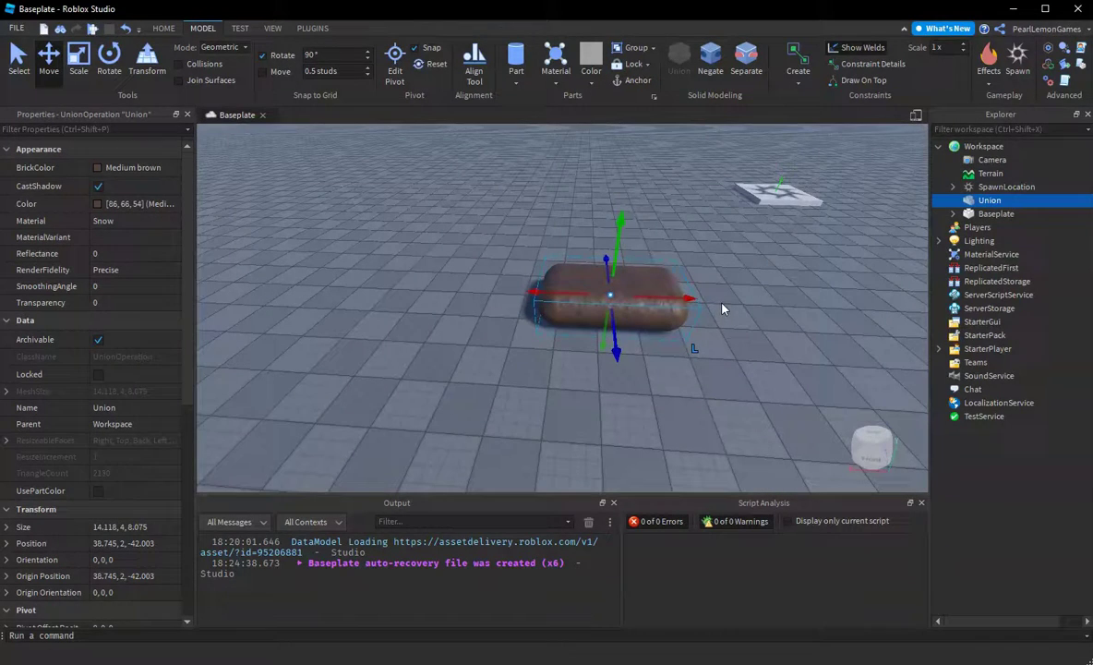